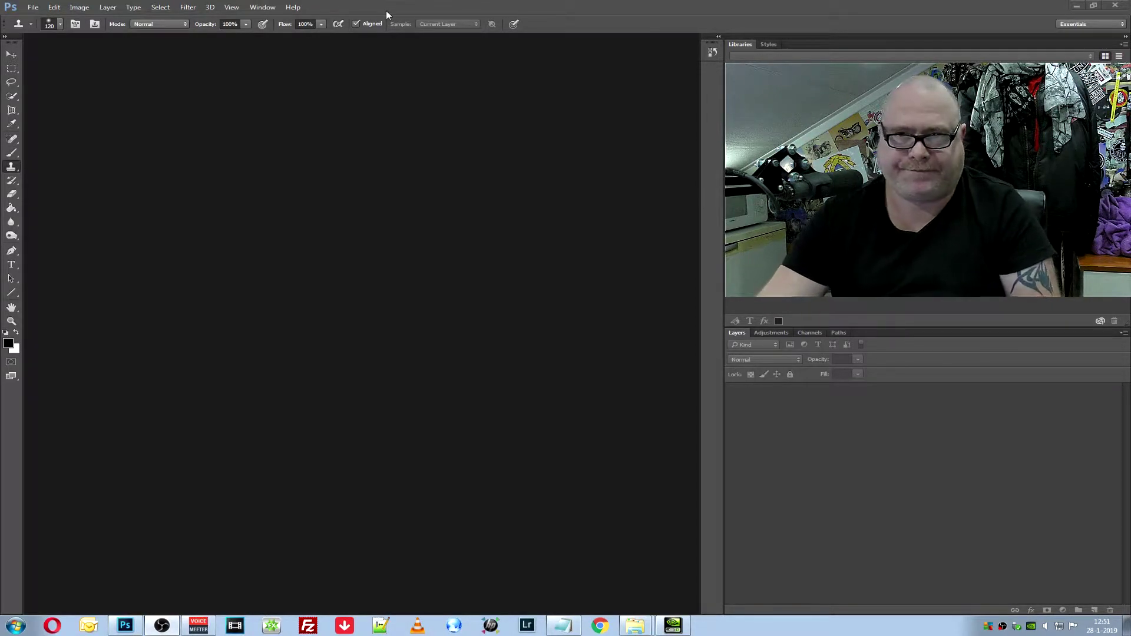
Create a new 689×397 px, 72 ppi white document and zoom in on it
left_click(41, 8)
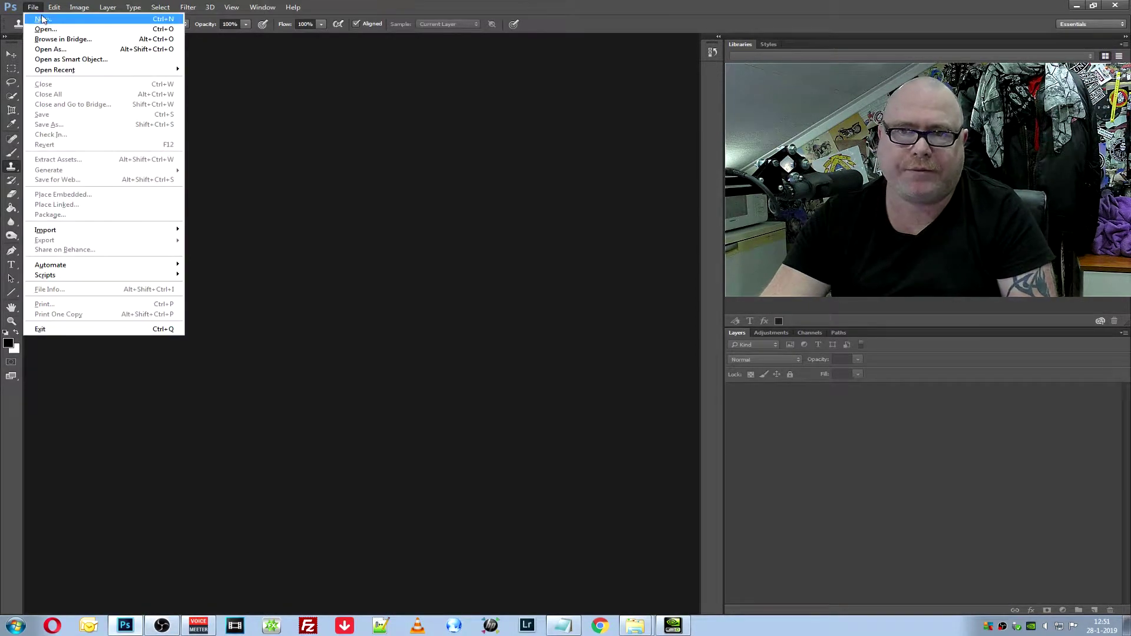
left_click(44, 21)
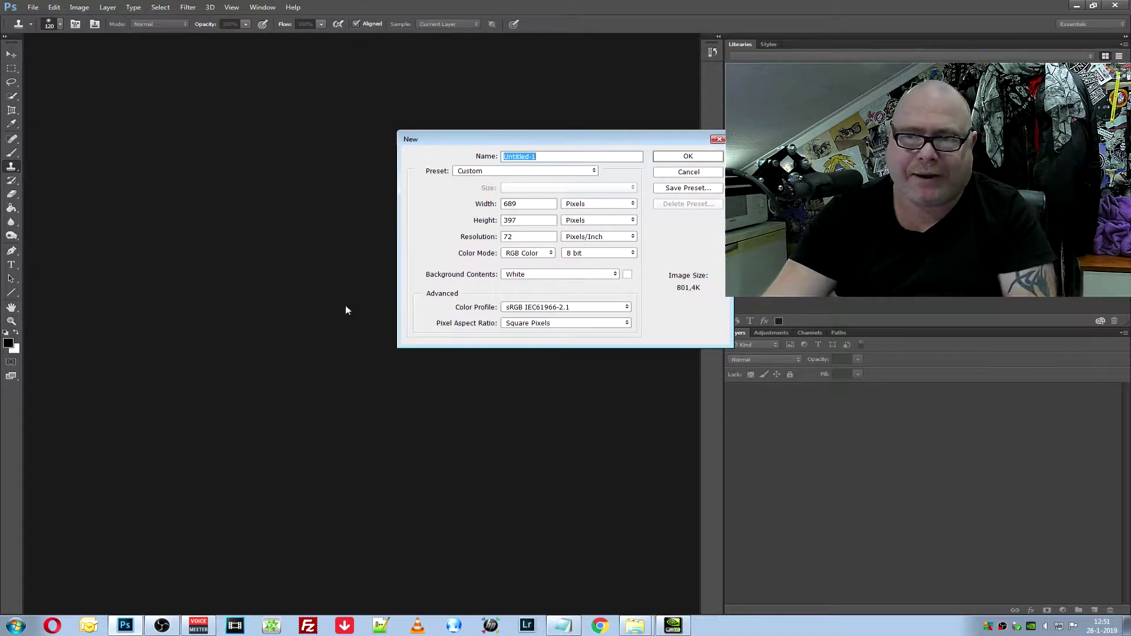
left_click(688, 156)
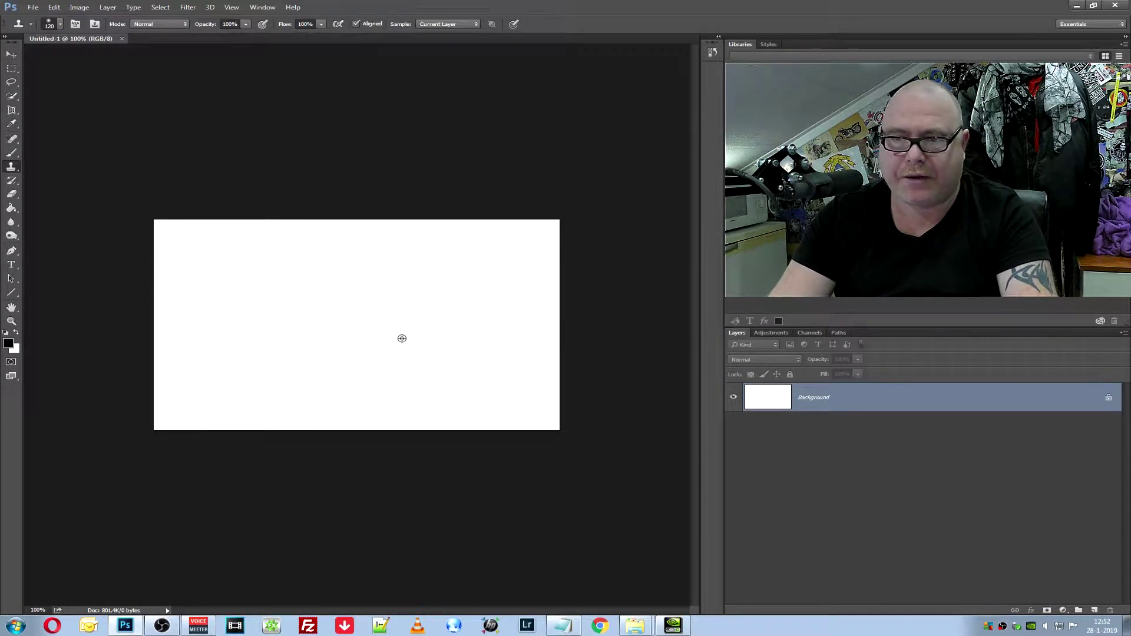
scroll(402, 338, "up", 4)
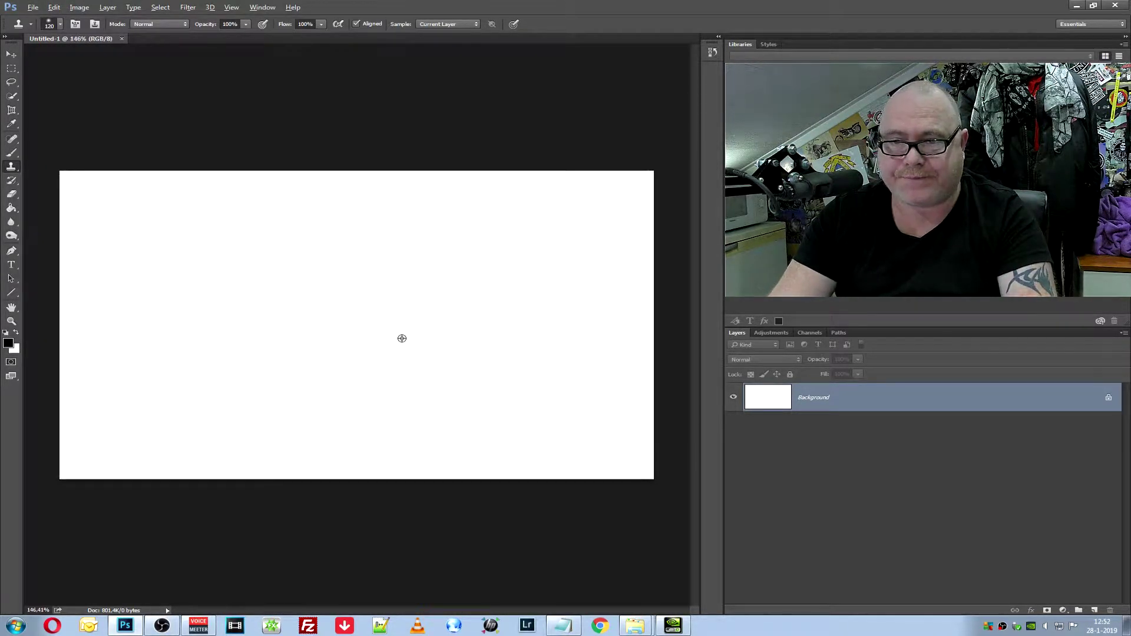
scroll(402, 338, "up", 1)
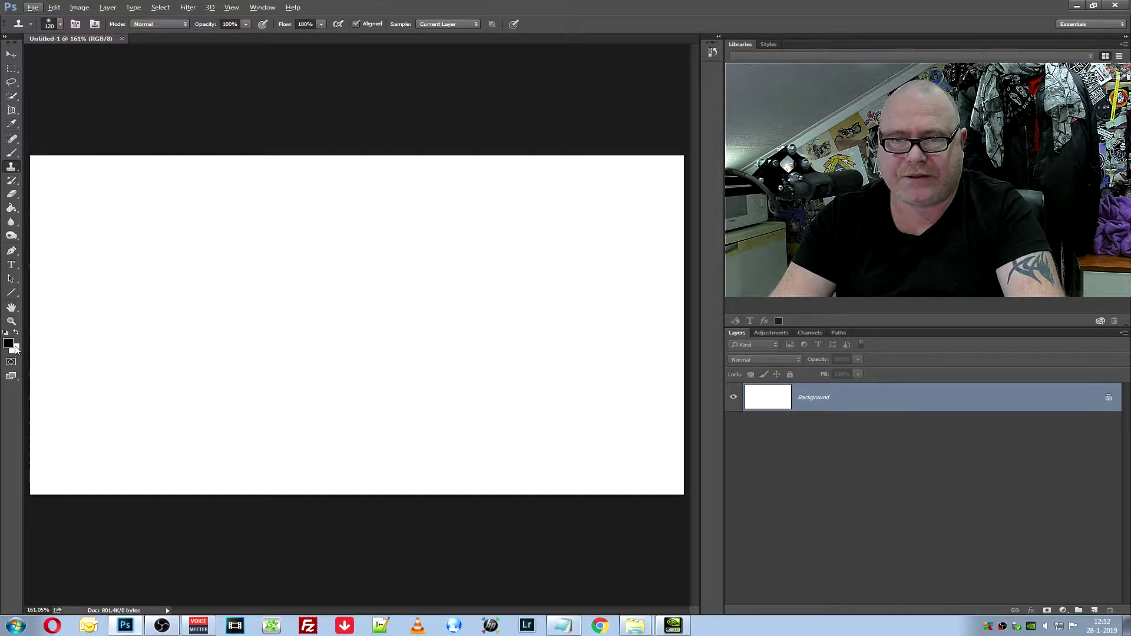
Set the foreground colour to red (#fa0505)
left_click(9, 343)
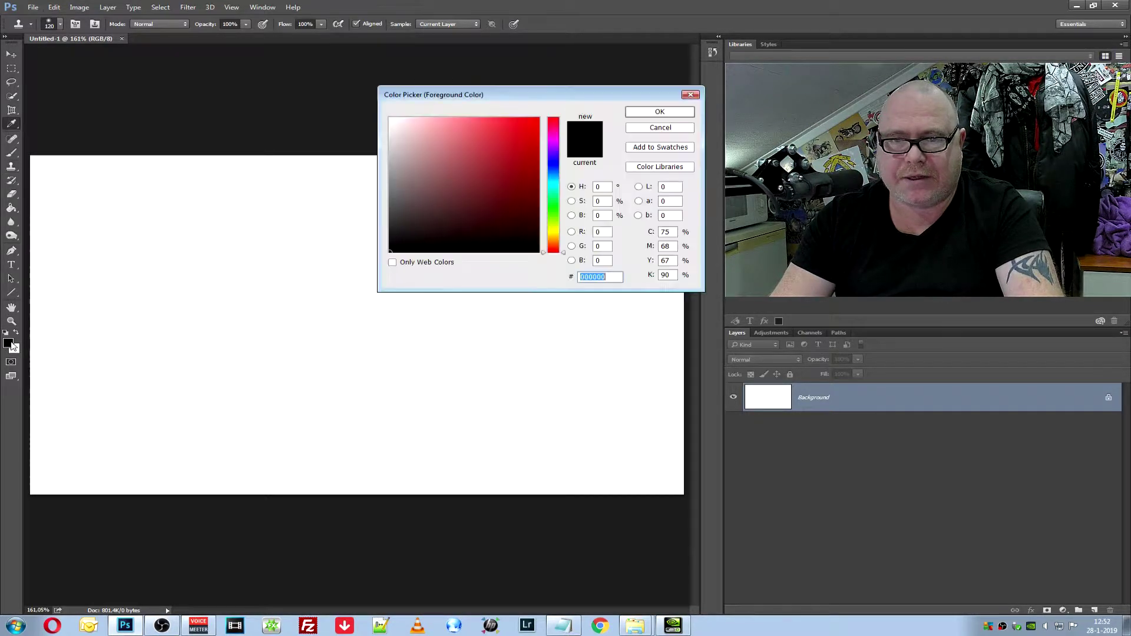
left_click_drag(555, 129, 548, 210)
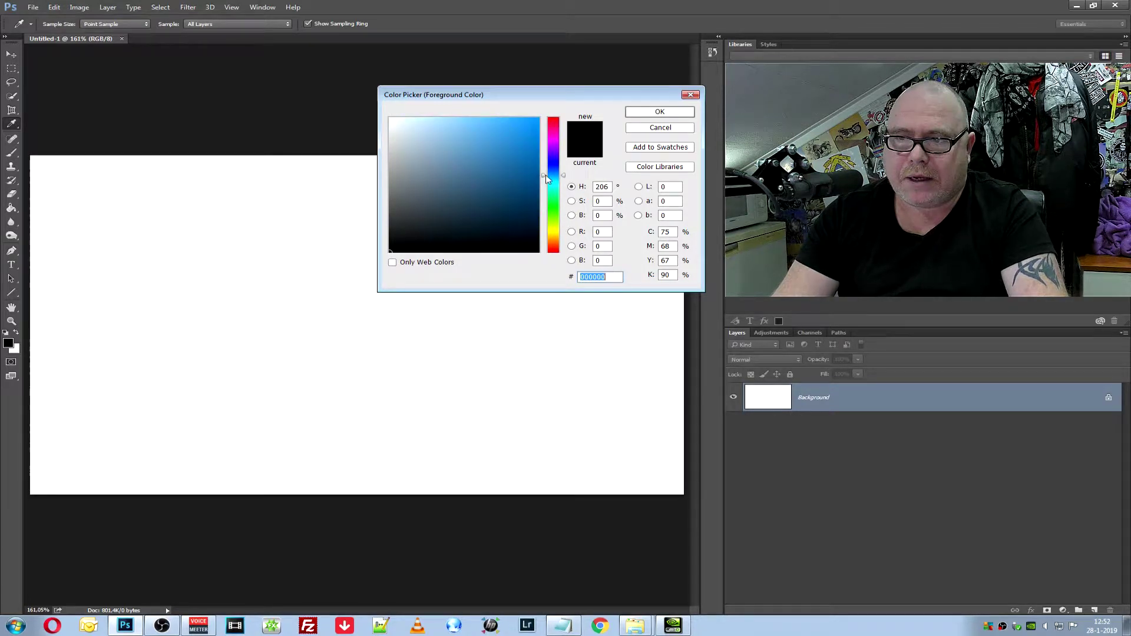
left_click_drag(547, 206, 546, 185)
mouse_move(516, 144)
left_mouse_down()
mouse_move(521, 128)
mouse_move(520, 142)
left_mouse_up()
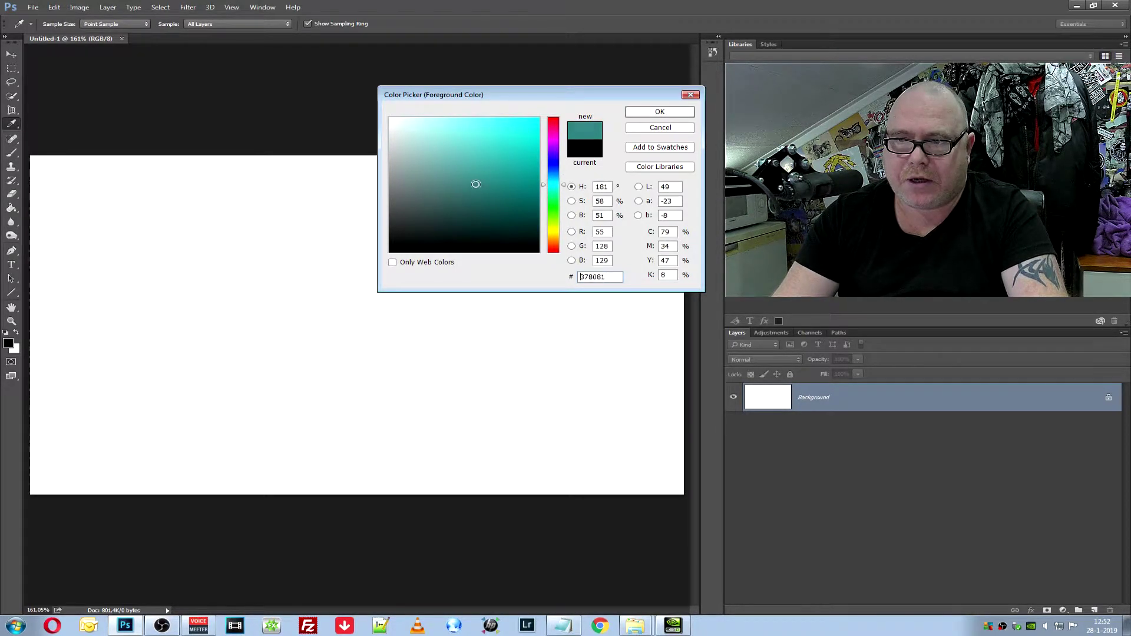
mouse_move(548, 142)
left_mouse_down()
mouse_move(545, 128)
mouse_move(483, 178)
mouse_move(536, 120)
left_mouse_up()
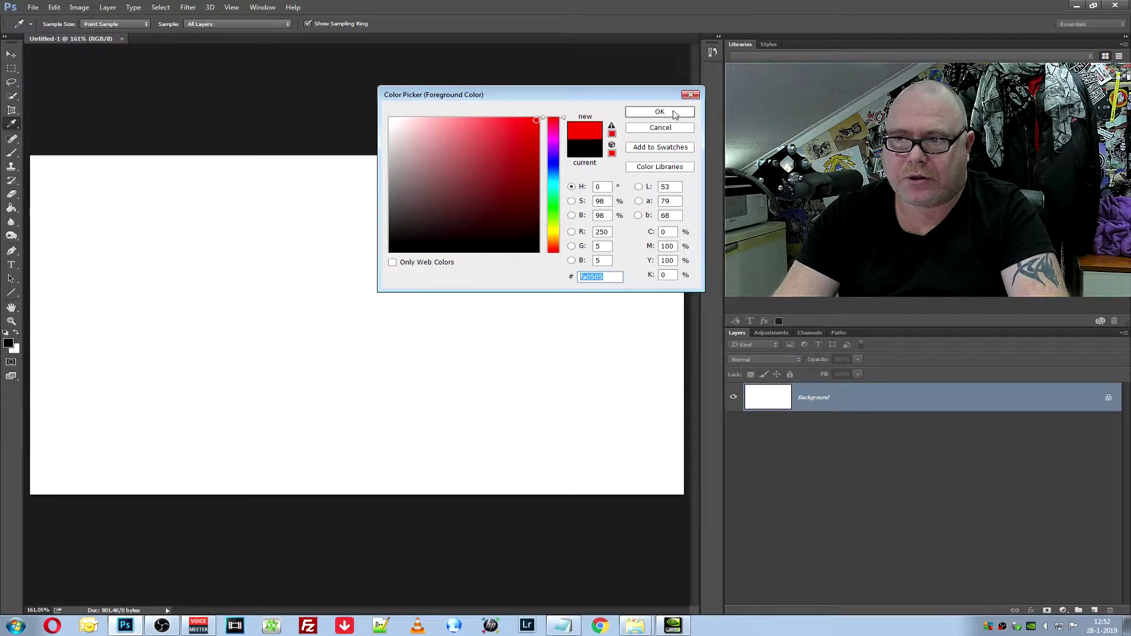
left_click(675, 113)
key("s")
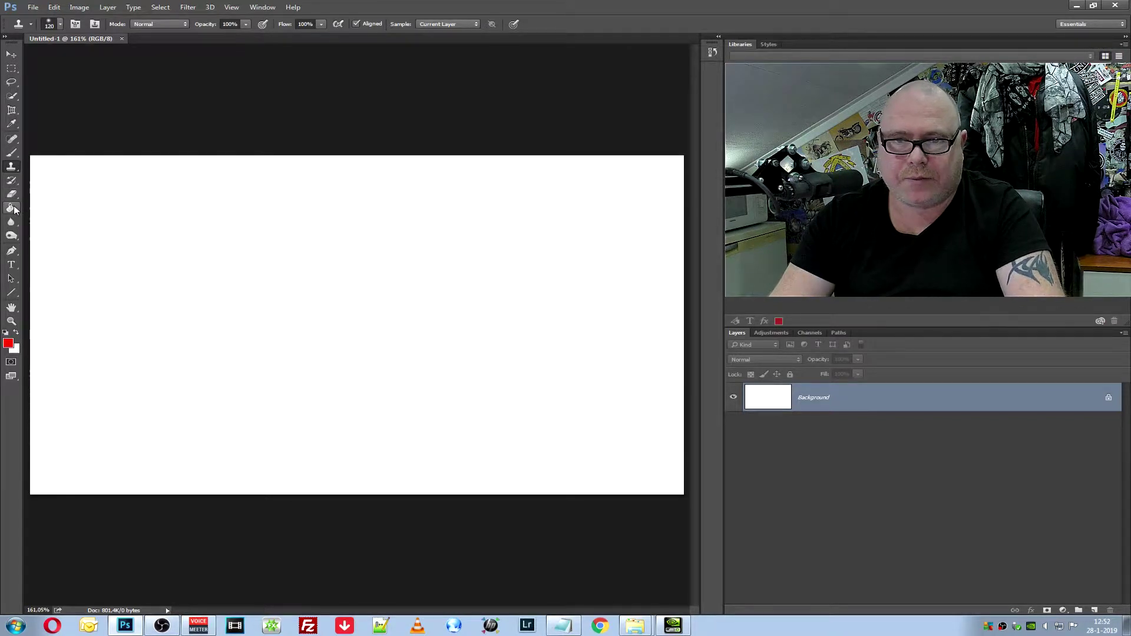
Fill the whole canvas solid red with the Paint Bucket Tool
left_click(13, 208)
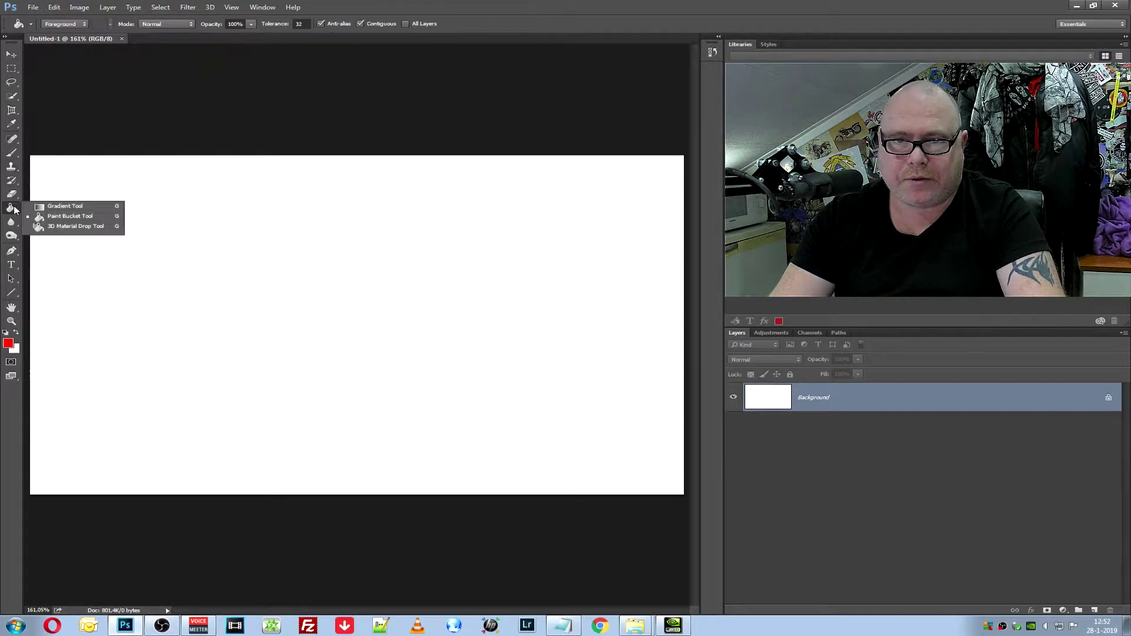
left_click(83, 217)
left_click(193, 243)
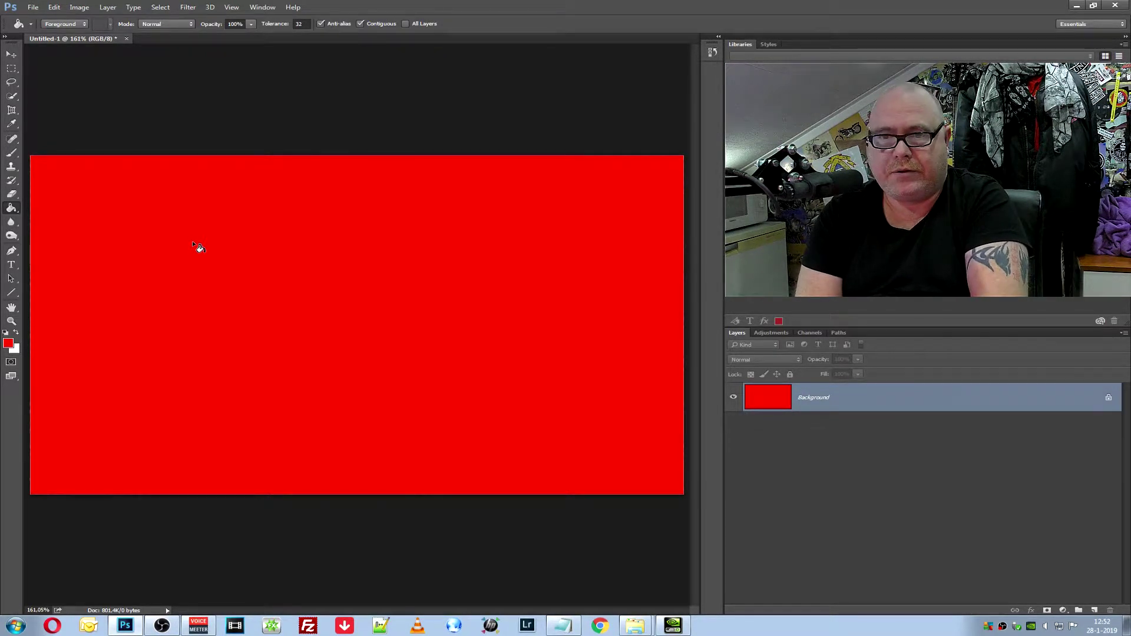
left_click(7, 344)
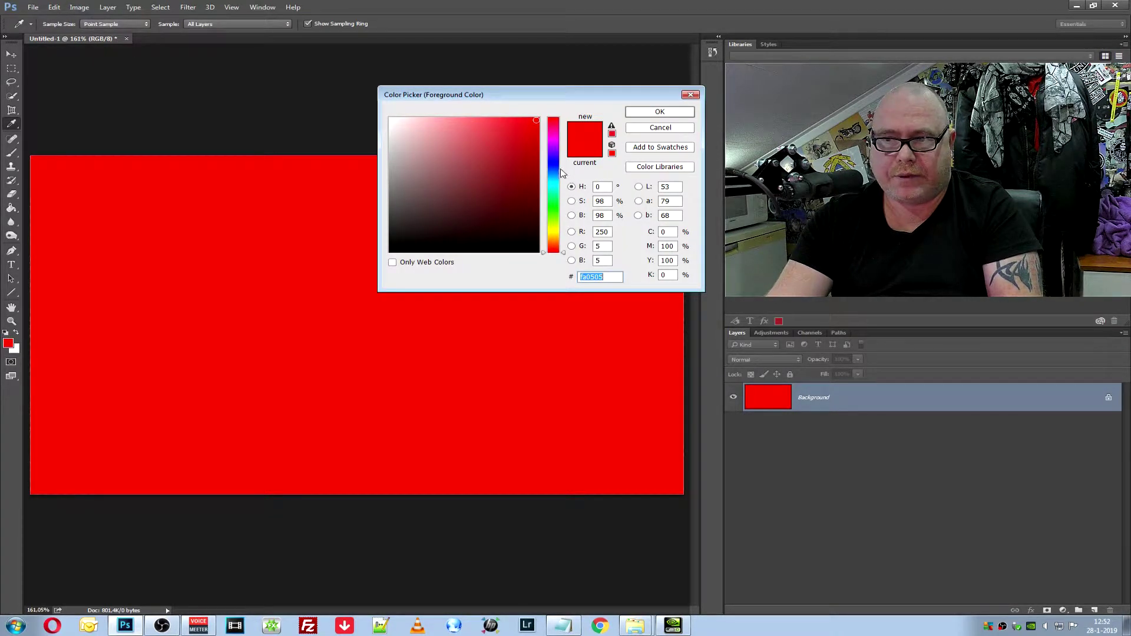
Change the foreground colour to blue and refill the canvas solid blue with the Paint Bucket
left_click(555, 165)
left_click(639, 115)
key("g")
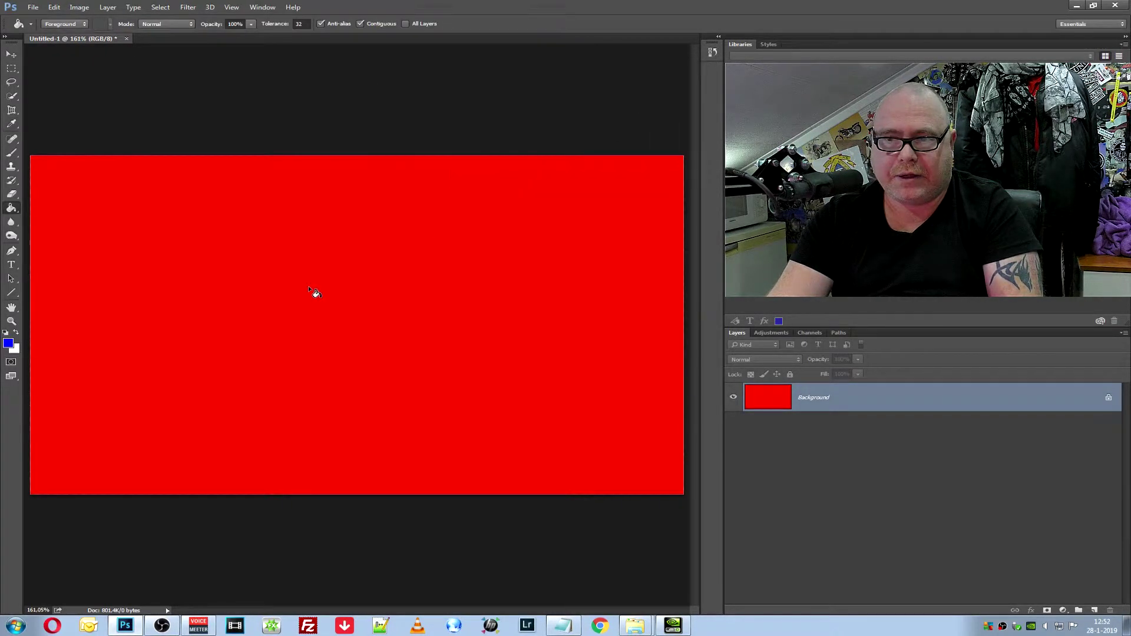
left_click(309, 289)
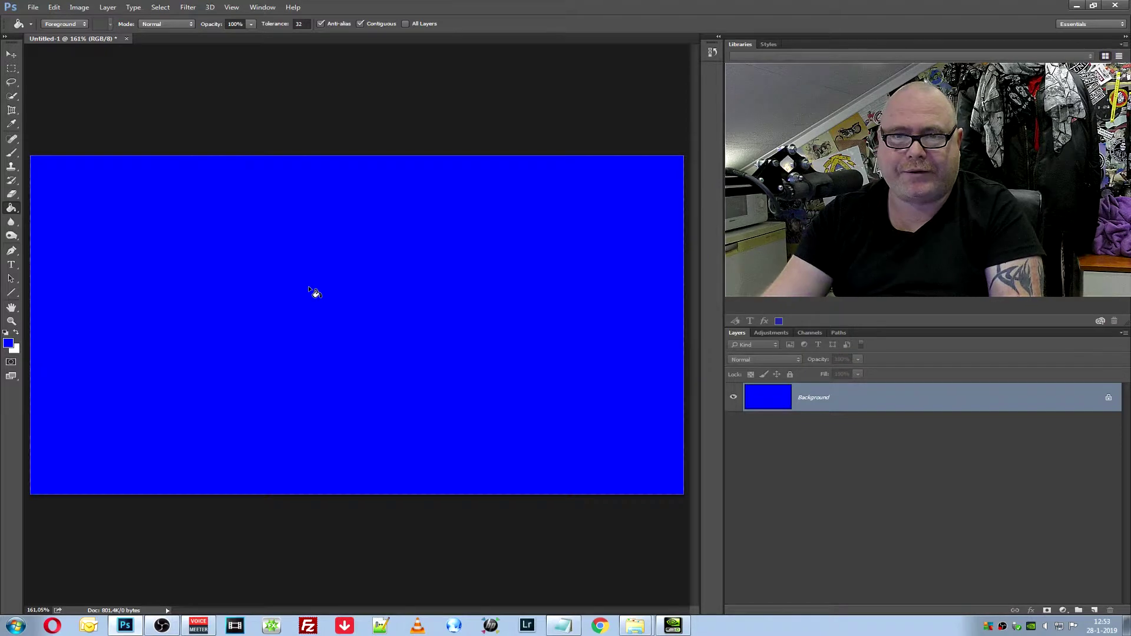
right_click(10, 210)
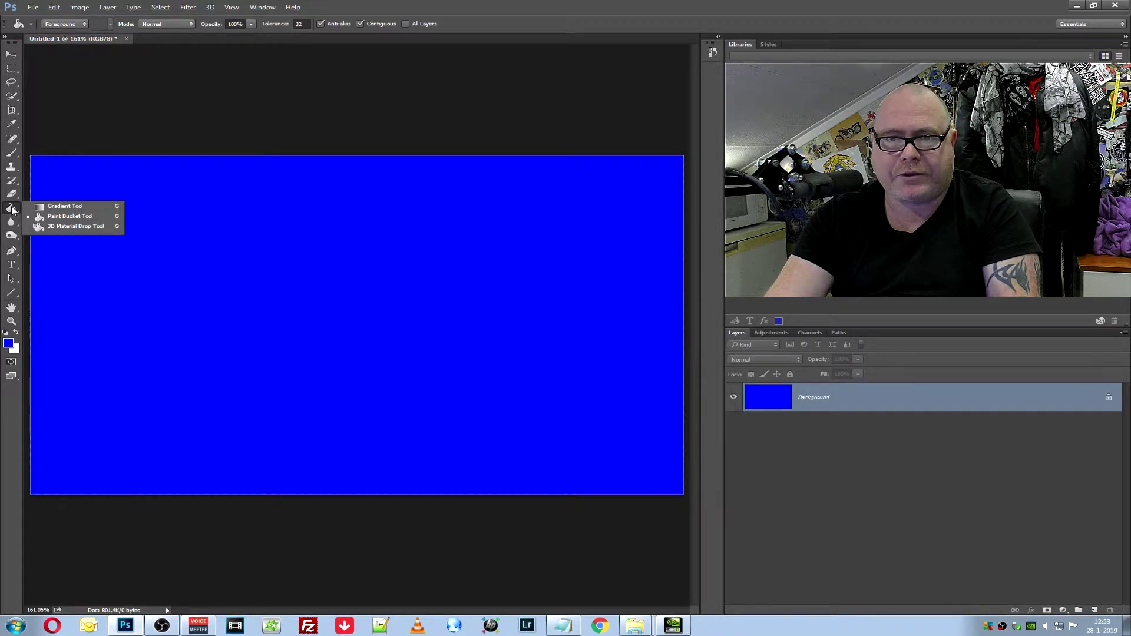
Switch to the Gradient Tool and load the Gold preset gradient
left_click(58, 205)
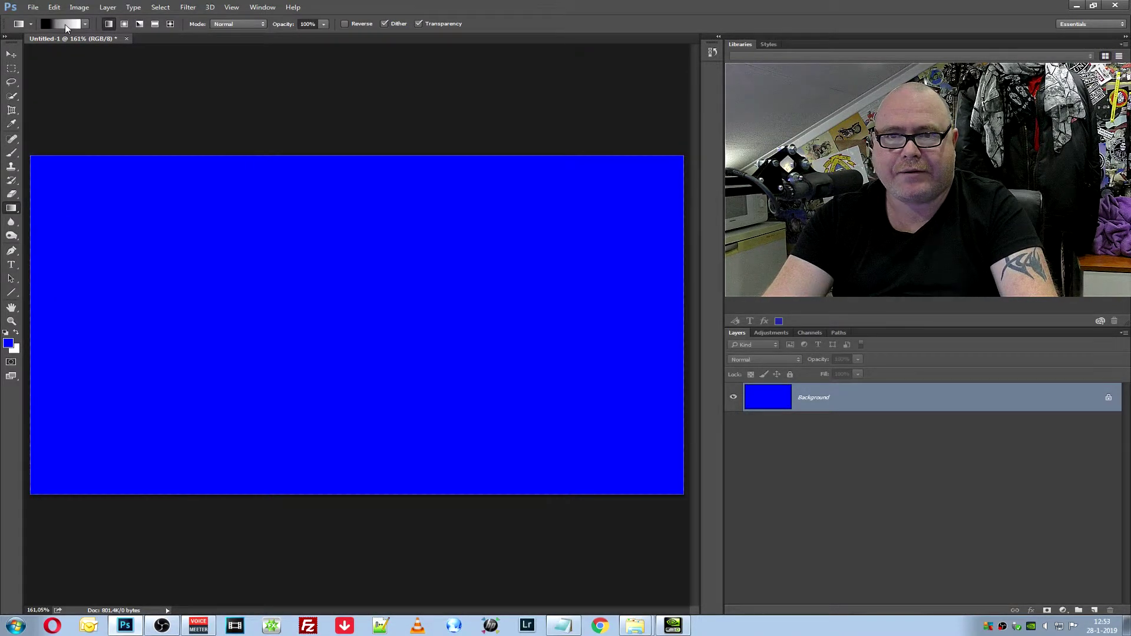
left_click(65, 23)
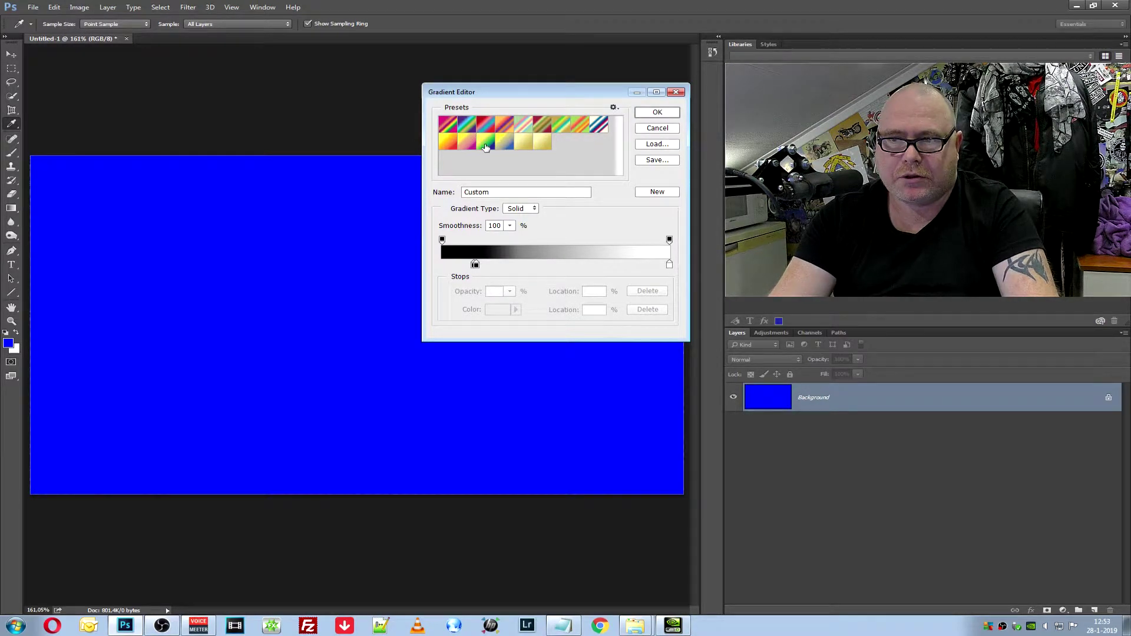
left_click(487, 148)
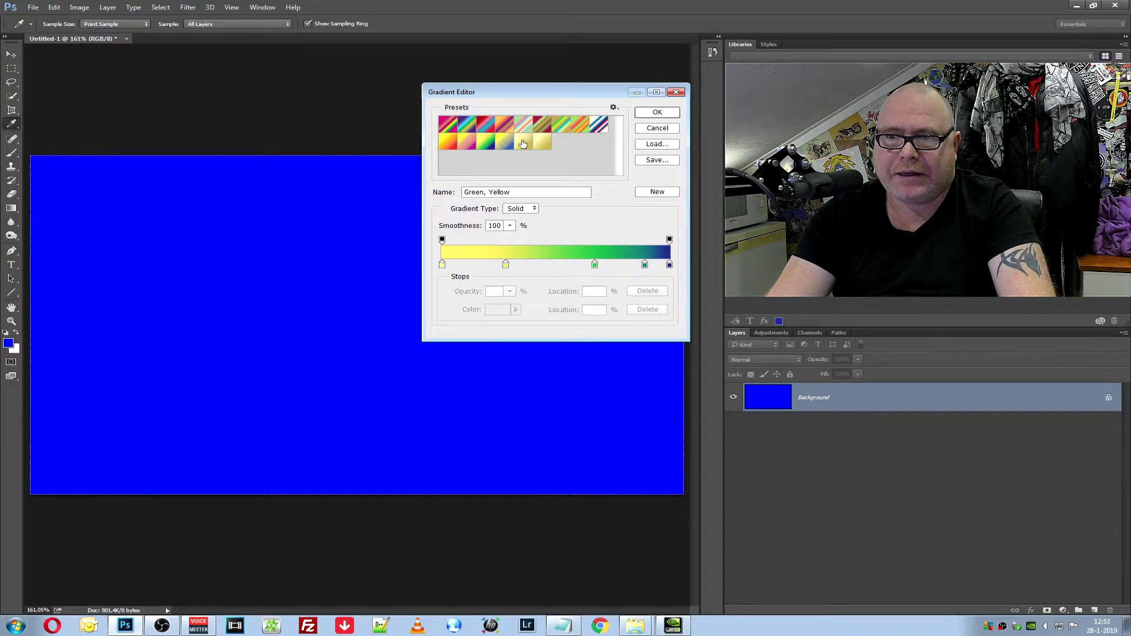
left_click(523, 142)
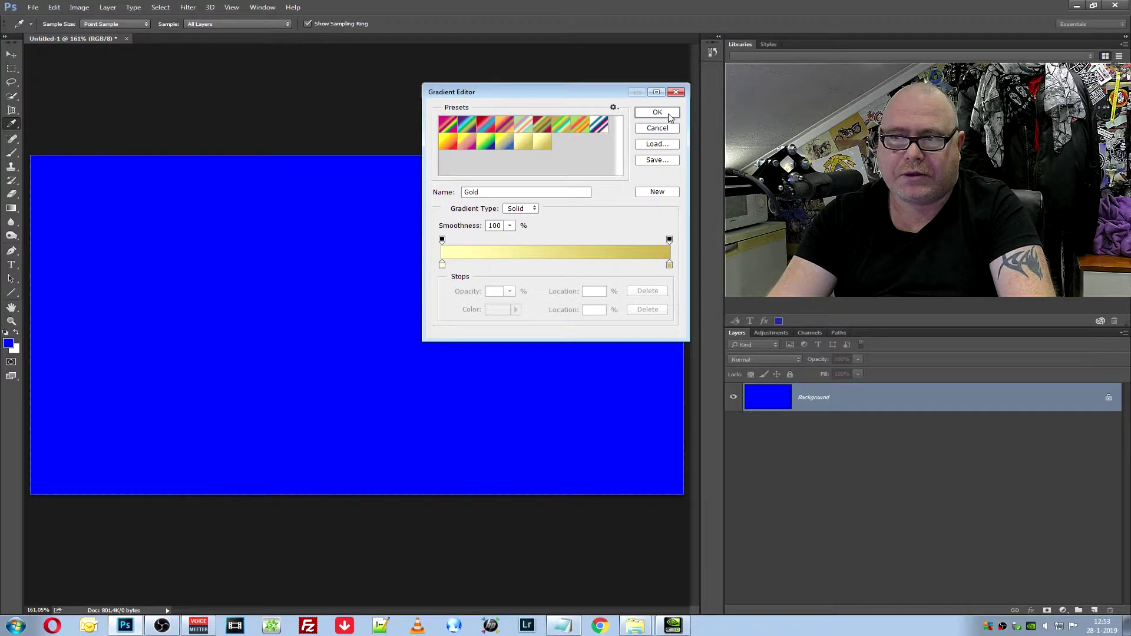
left_click(657, 113)
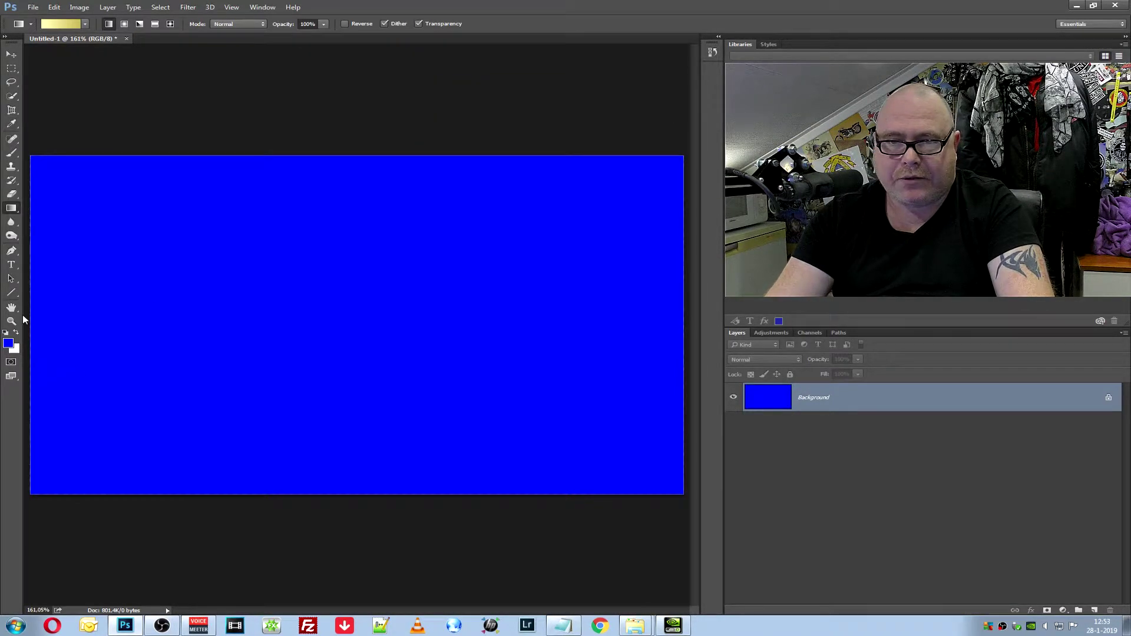
Apply a left-to-right Gold gradient across the canvas, then load the Orange, Purple, Red preset
left_click_drag(26, 310, 690, 325)
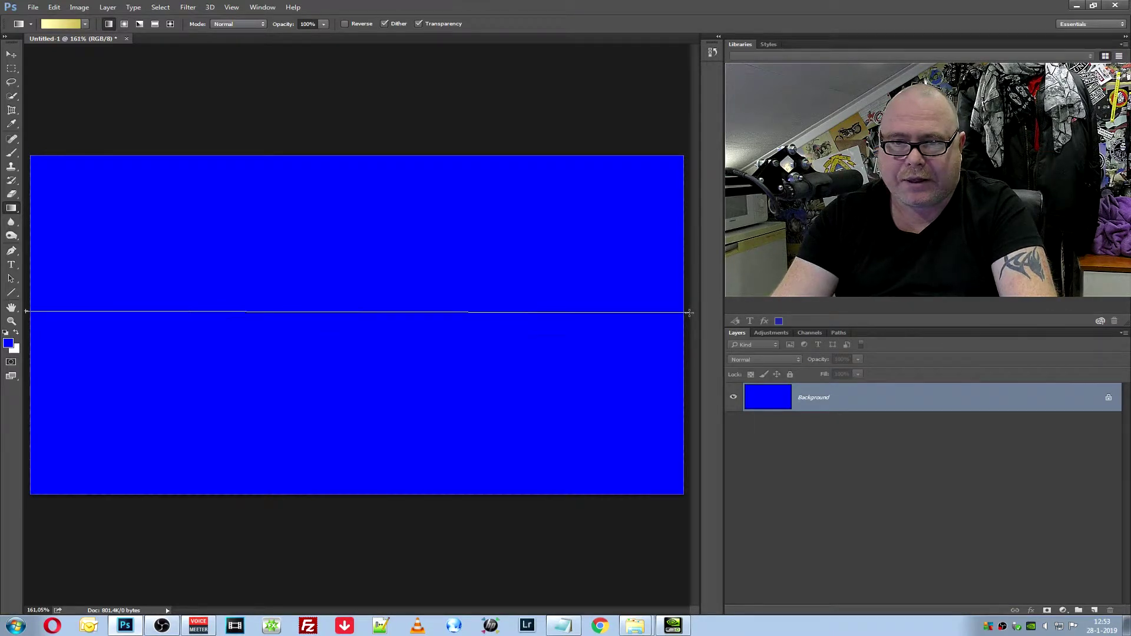
left_click_drag(690, 325, 690, 313)
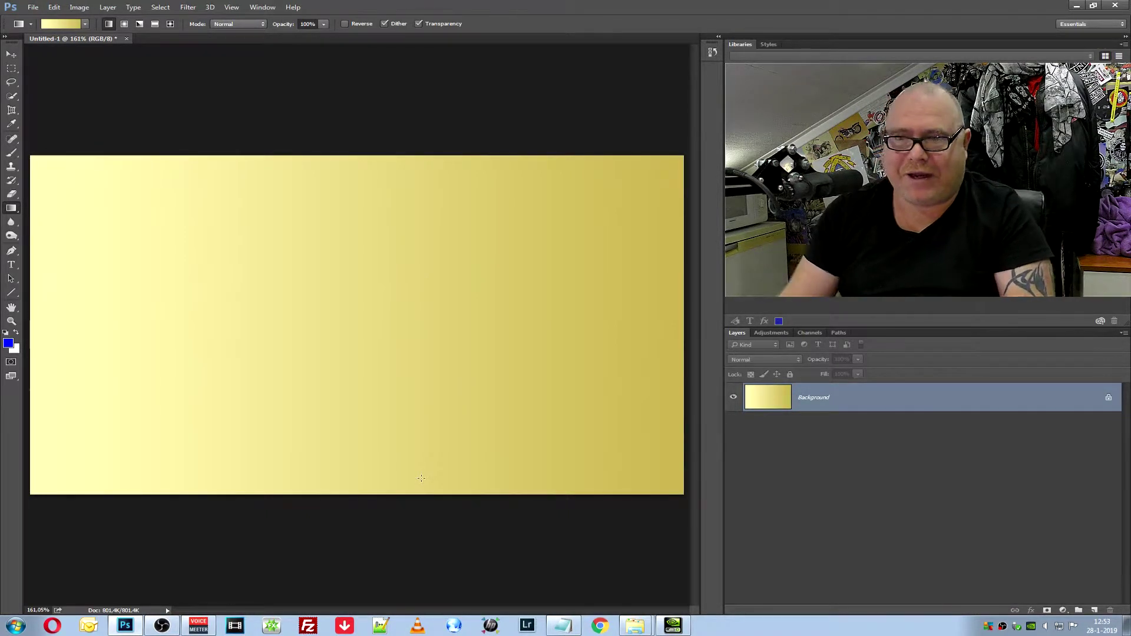
left_click(59, 23)
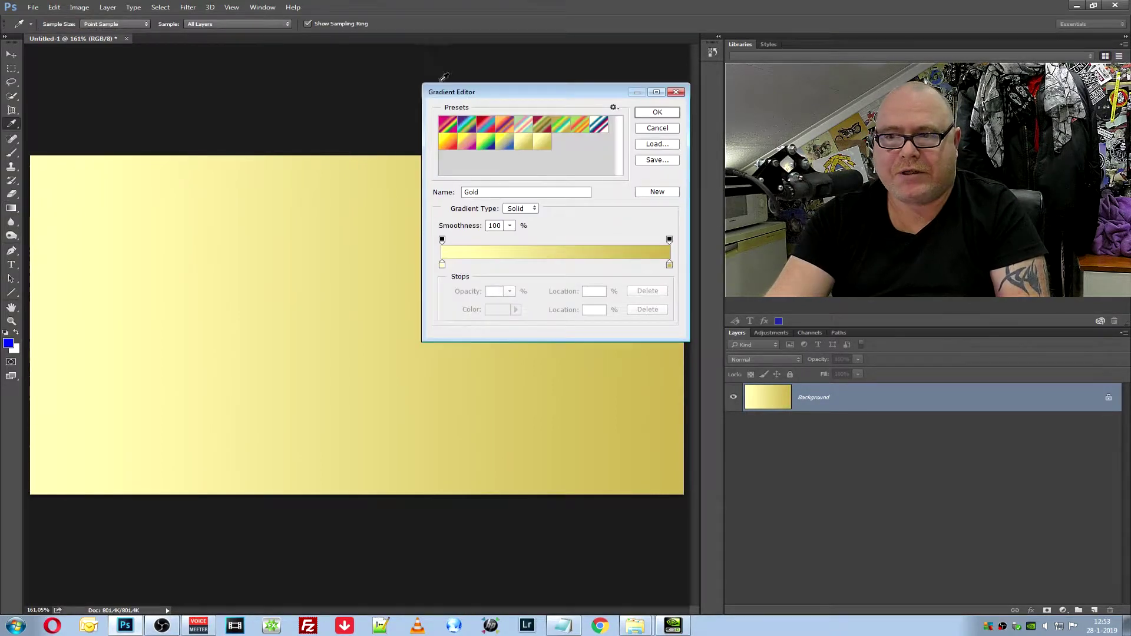
left_click(488, 145)
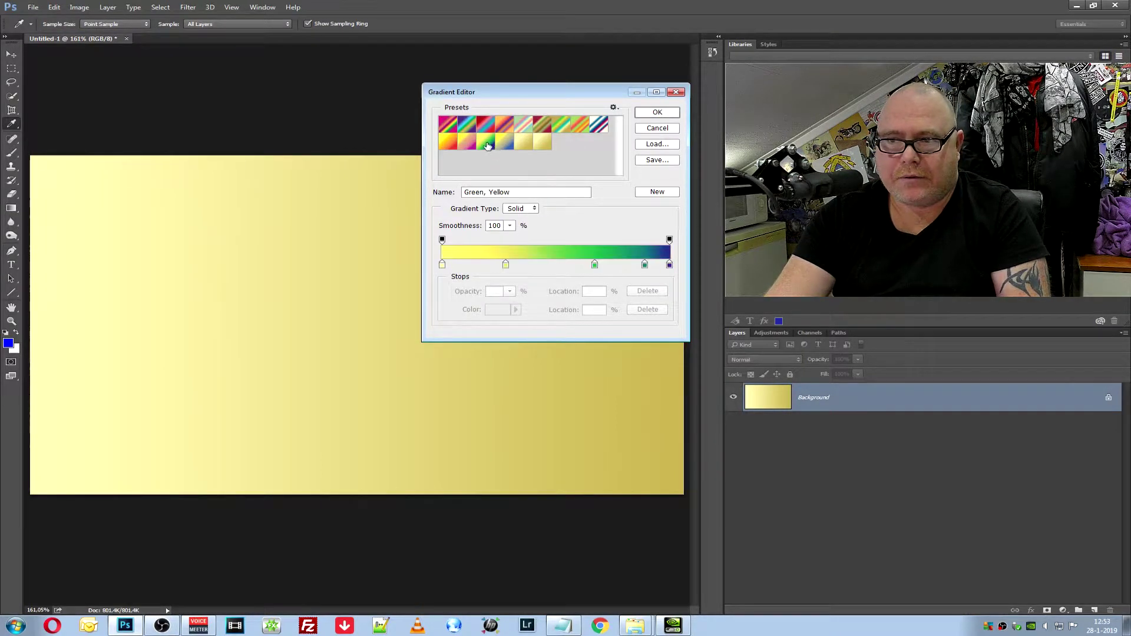
left_click(507, 124)
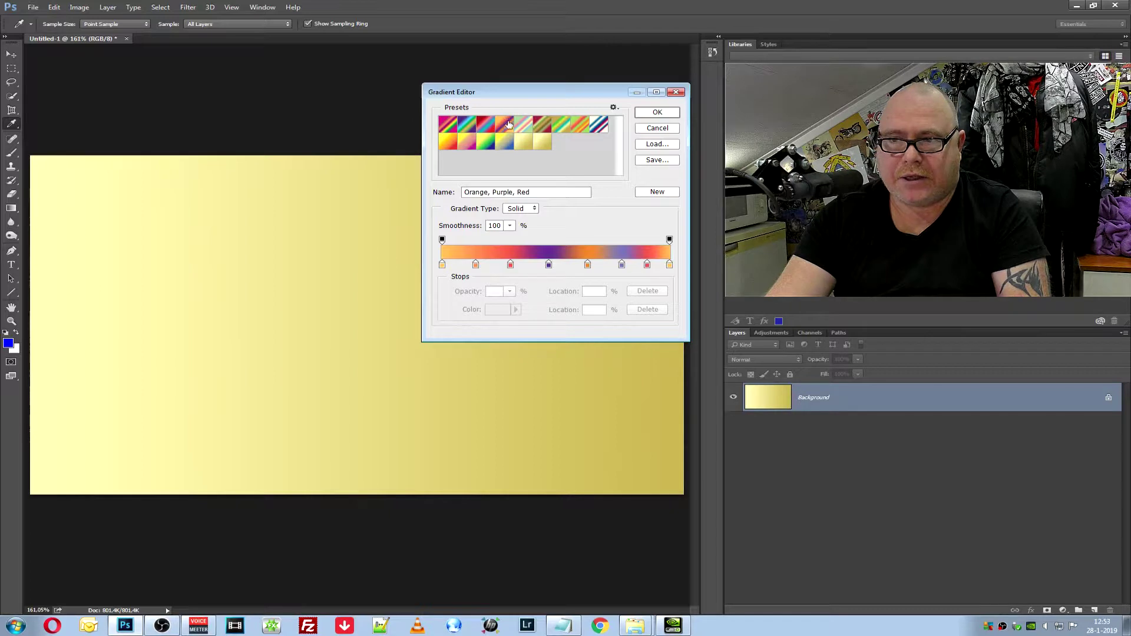
left_click(663, 115)
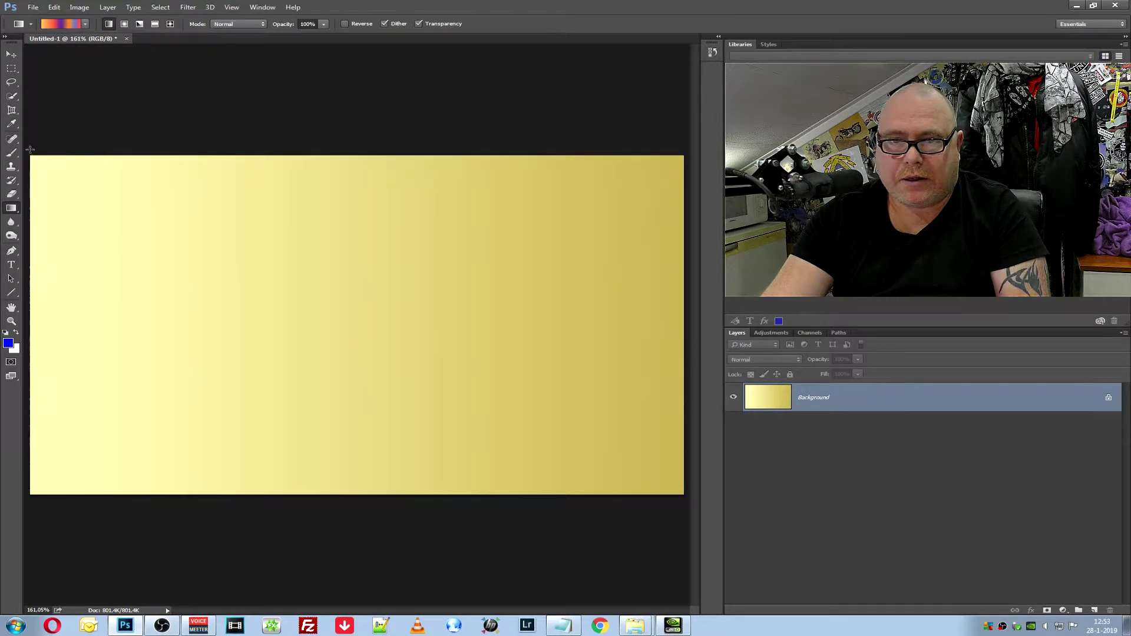
Redraw the Orange, Purple, Red gradient top to bottom so it forms horizontal bands
left_click_drag(27, 145, 684, 502)
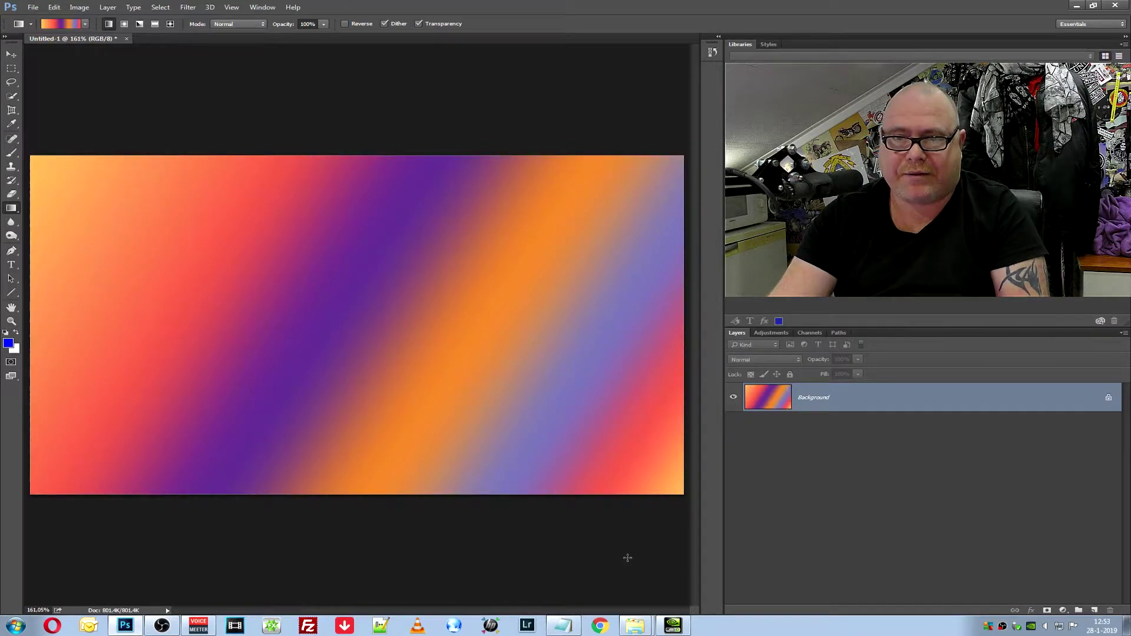
left_click_drag(27, 278, 701, 284)
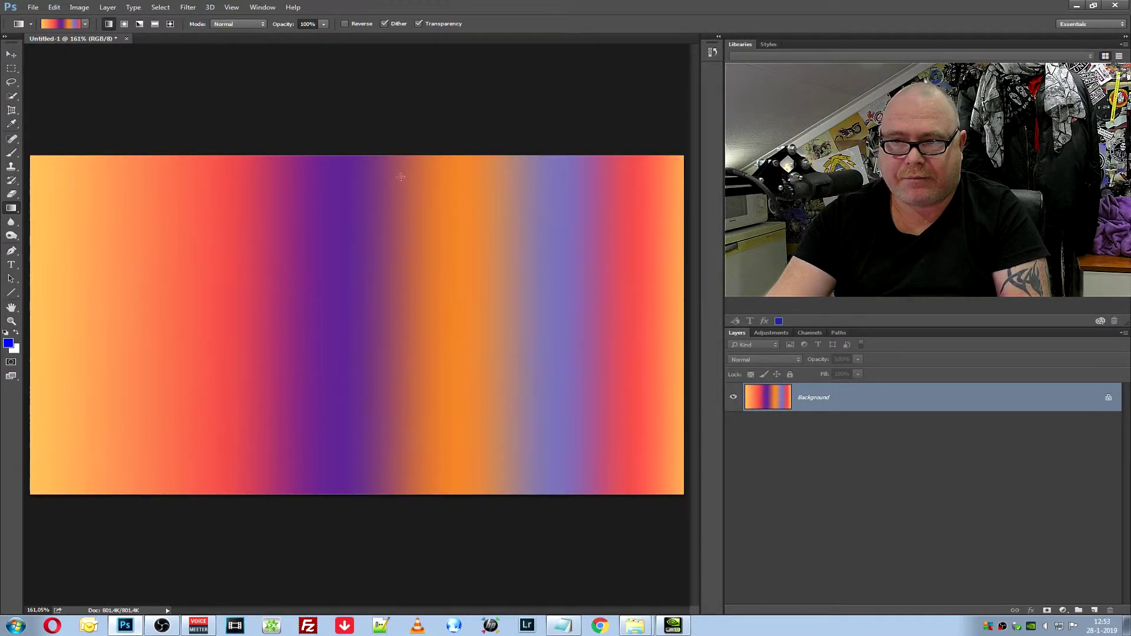
left_click_drag(371, 118, 370, 520)
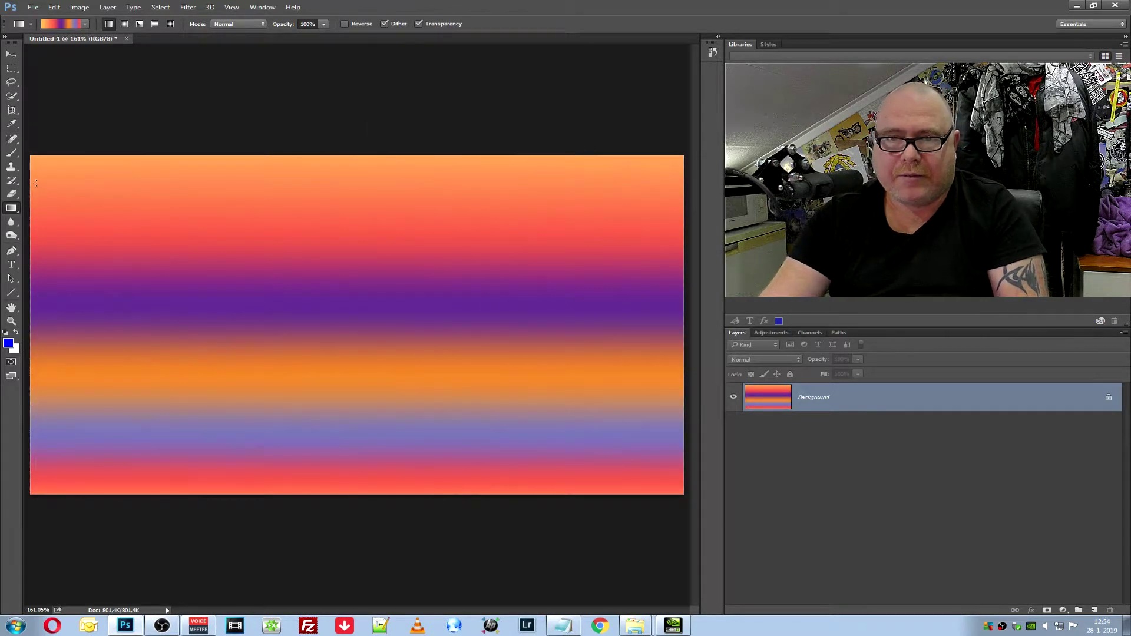
left_click(66, 24)
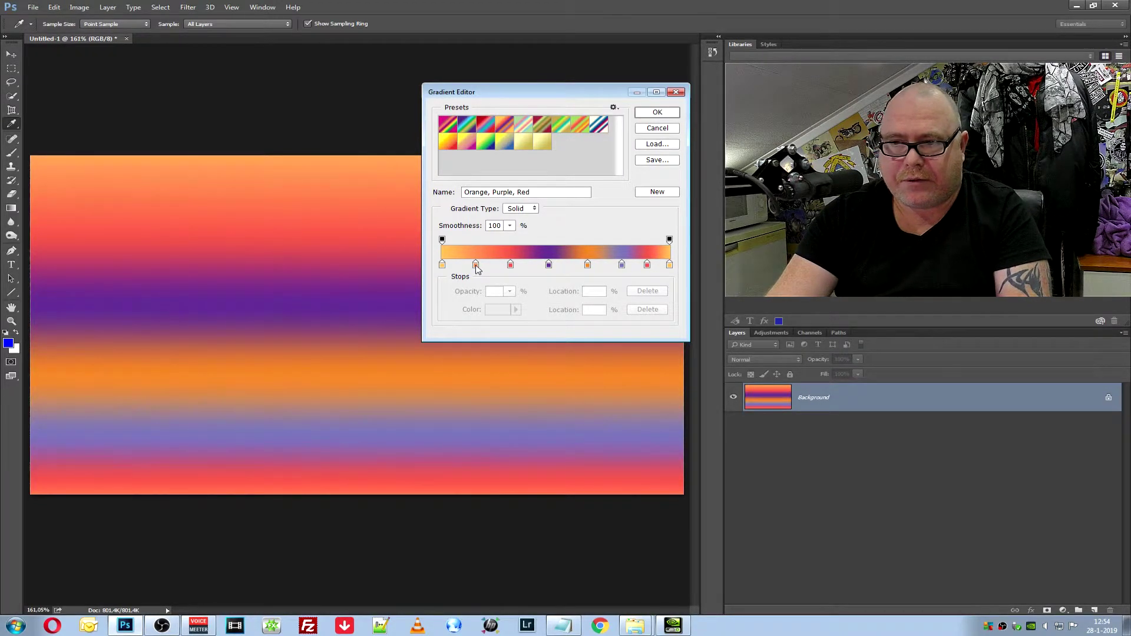
Delete all six middle colour stops from the gradient, keeping only the two end stops
left_click(477, 265)
left_click(646, 311)
left_click(511, 265)
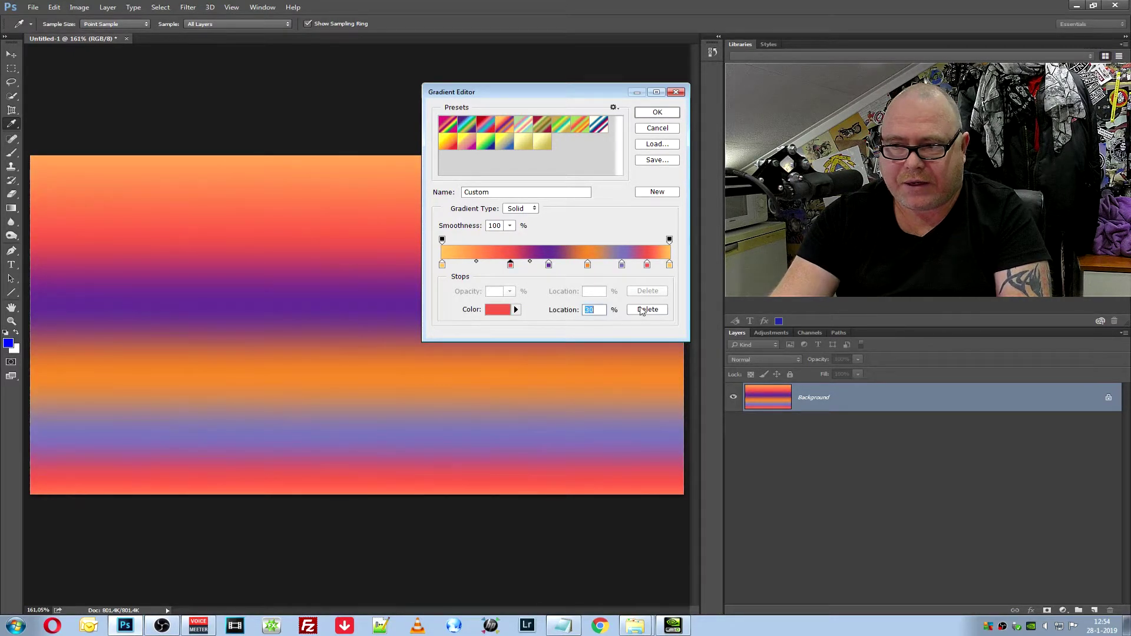
left_click(648, 309)
left_click(549, 265)
left_click(647, 310)
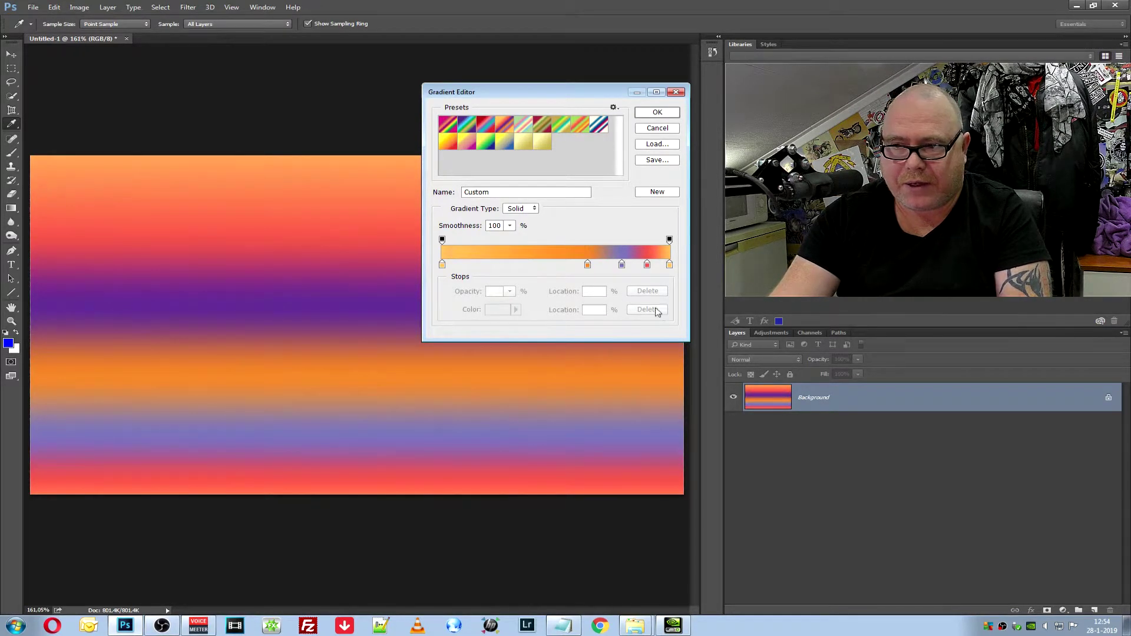
left_click(588, 265)
left_click(648, 309)
left_click(622, 265)
left_click(647, 310)
left_click(647, 265)
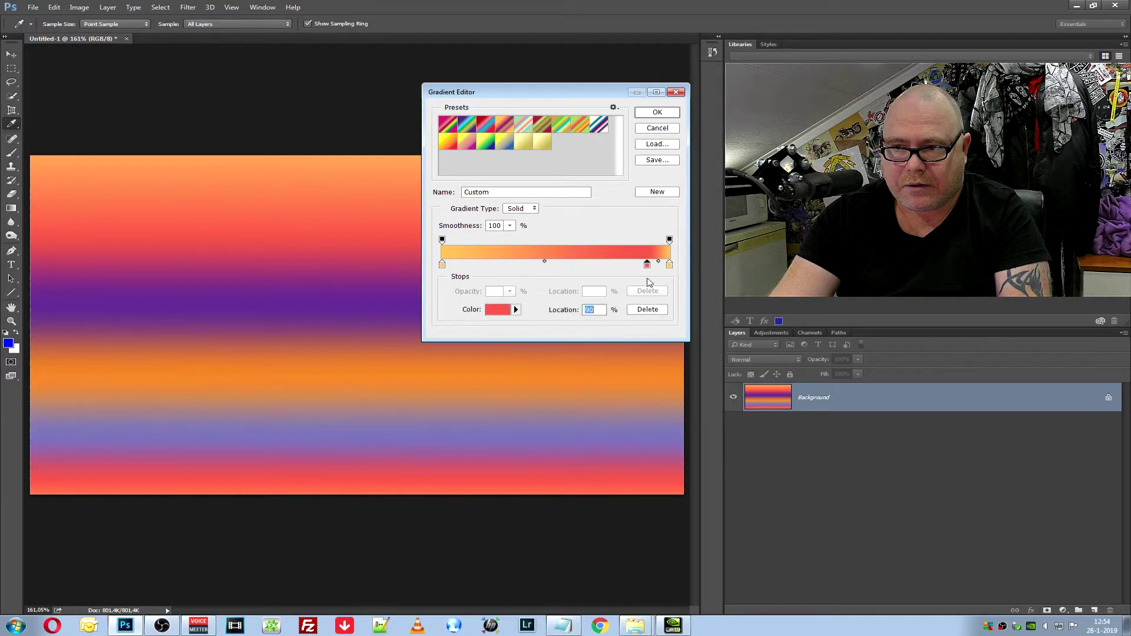
left_click(648, 309)
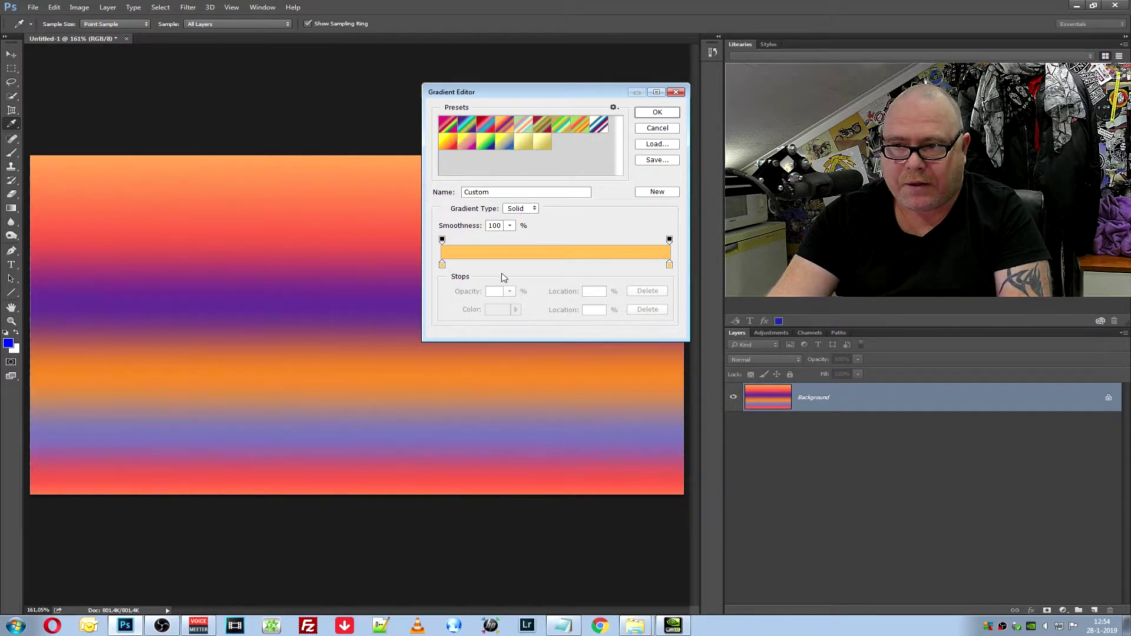
double_click(443, 264)
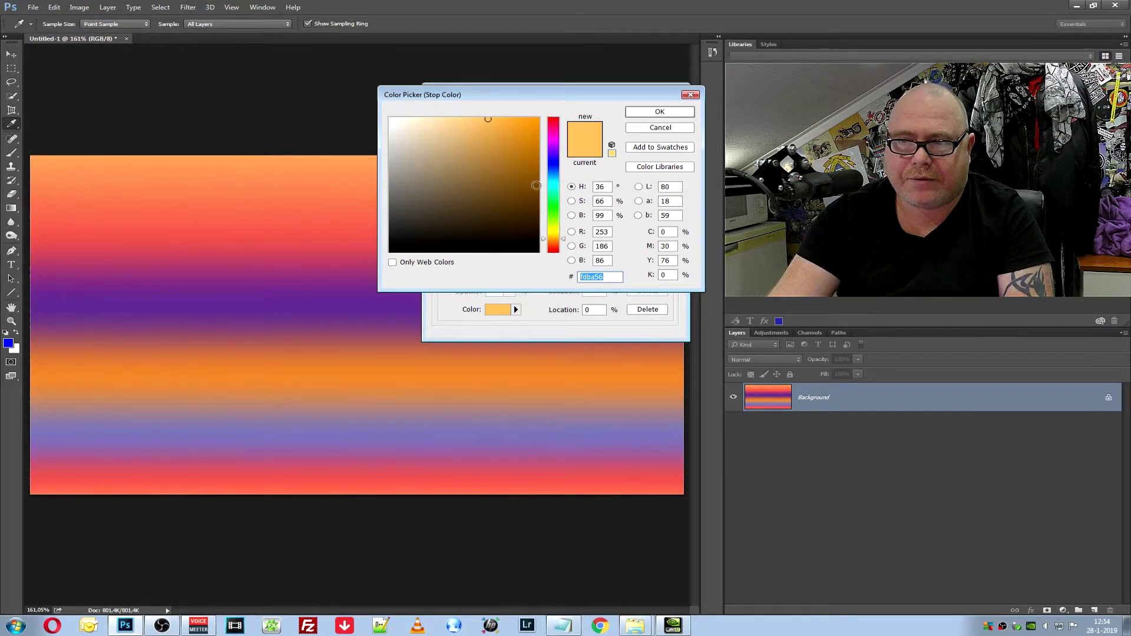
Set the gradient's left end stop to light blue
left_click(554, 163)
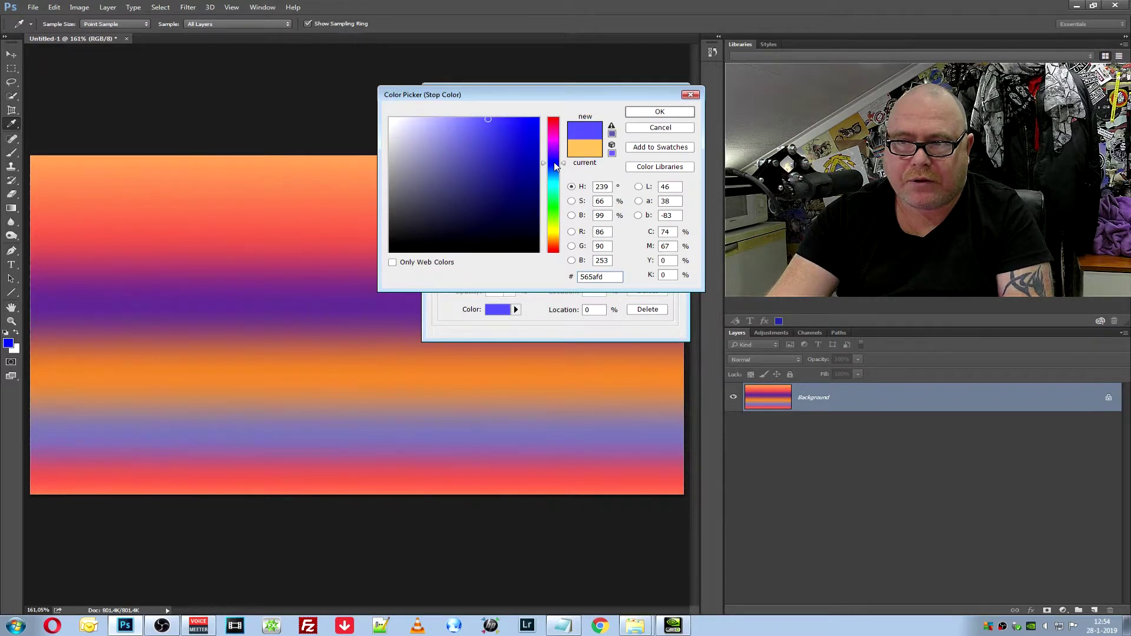
left_click_drag(554, 163, 554, 167)
mouse_move(490, 119)
left_mouse_down()
mouse_move(526, 124)
mouse_move(475, 126)
left_mouse_up()
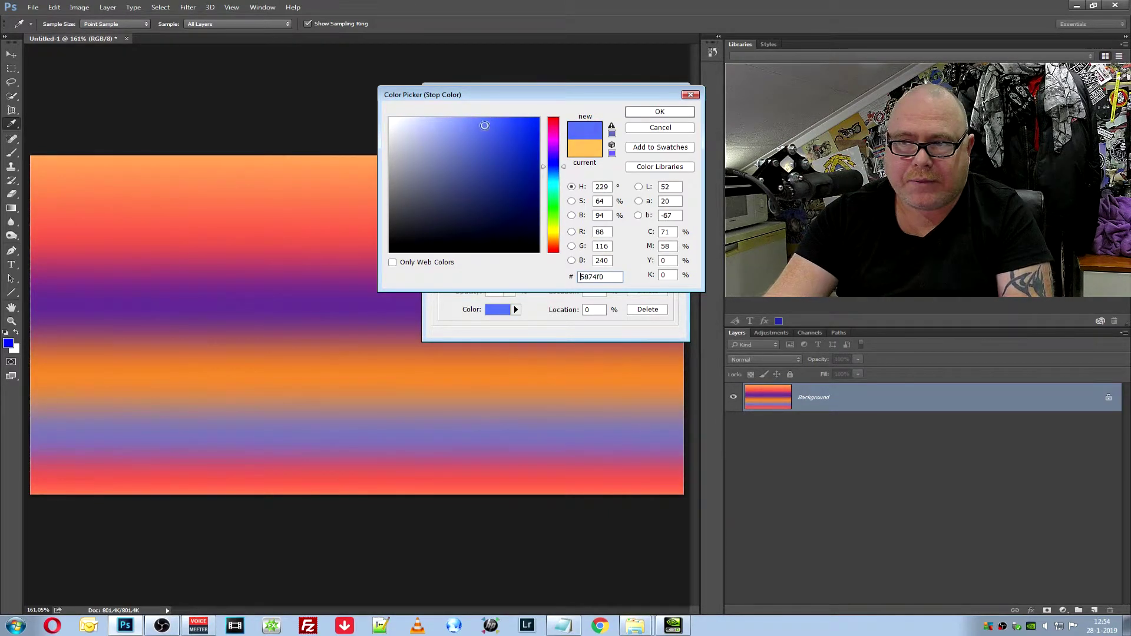
left_click(672, 112)
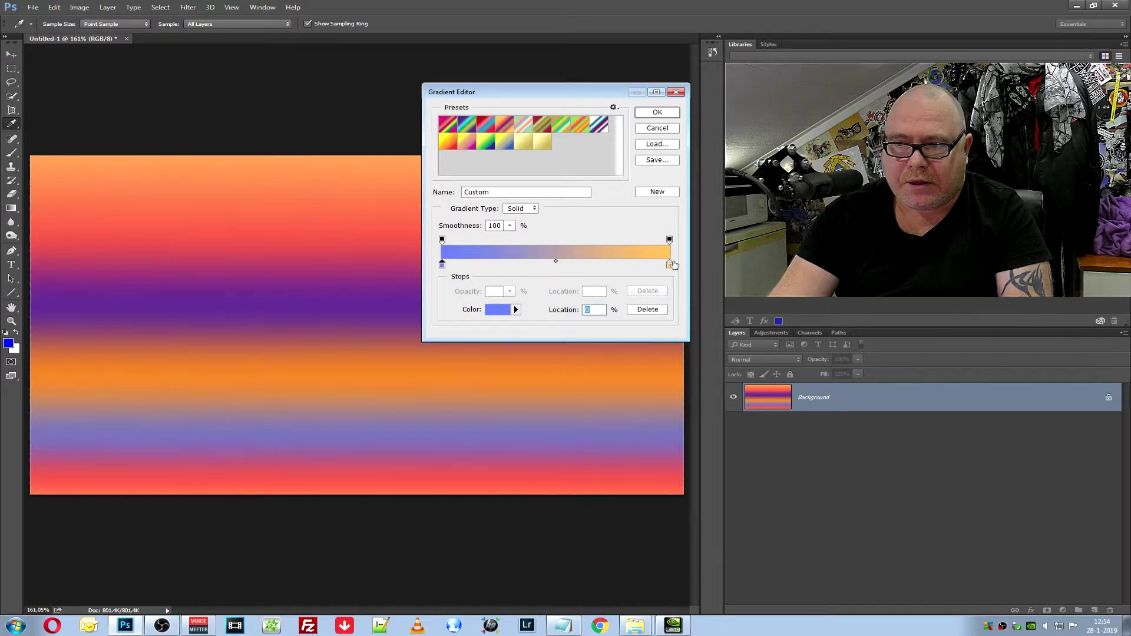
Set the right end stop to deep blue and accept the edited gradient
left_click(669, 265)
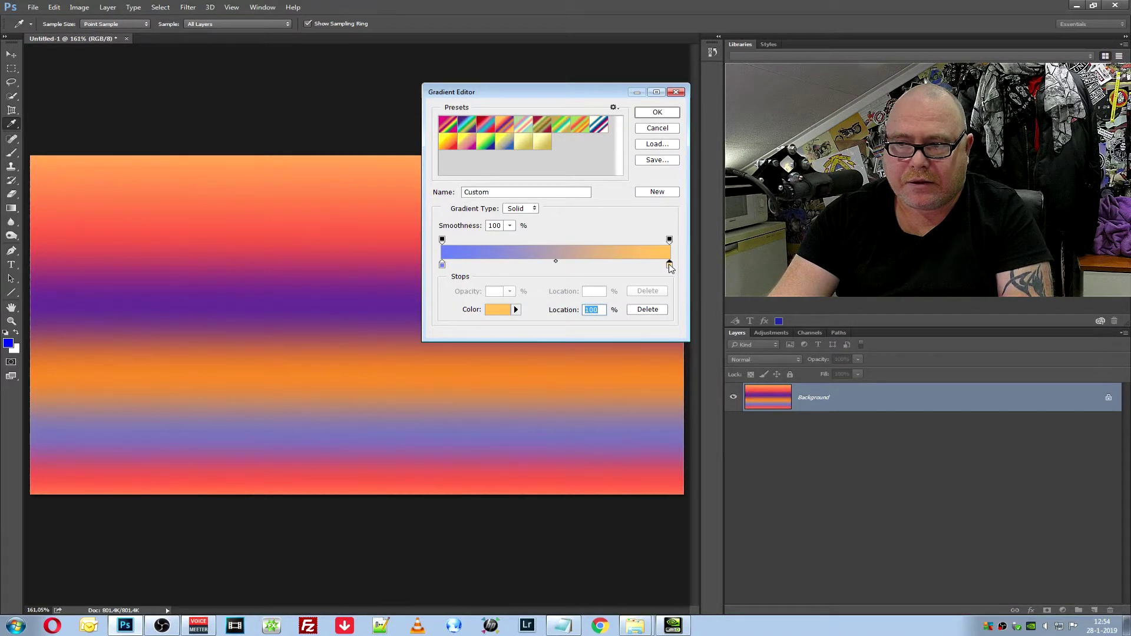
double_click(669, 265)
left_click(557, 158)
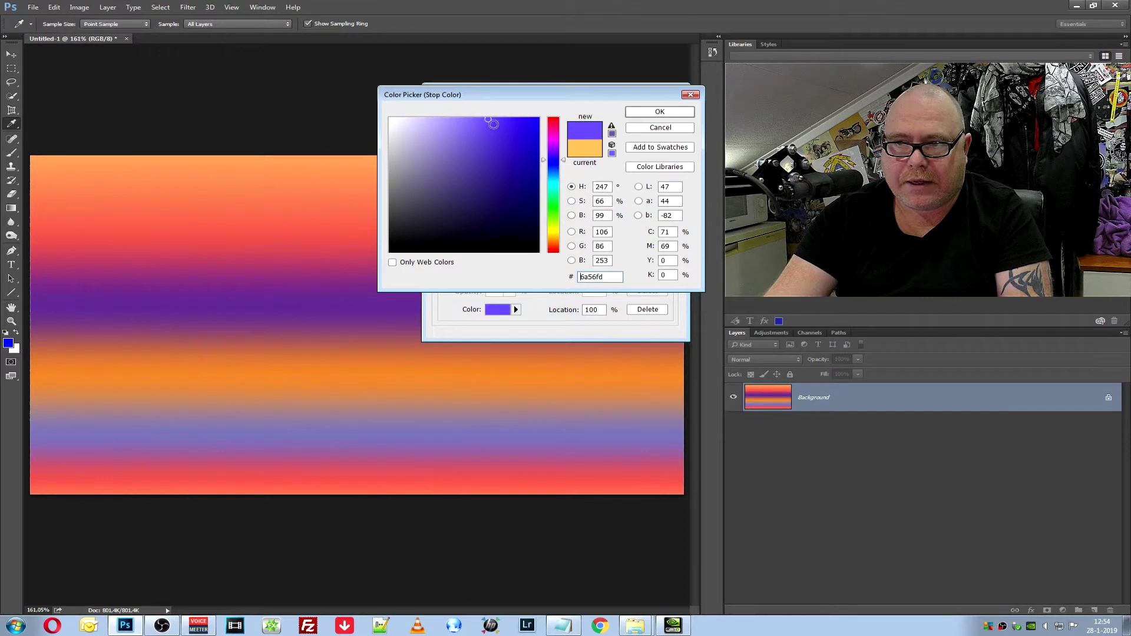
left_click(547, 119)
left_click(658, 112)
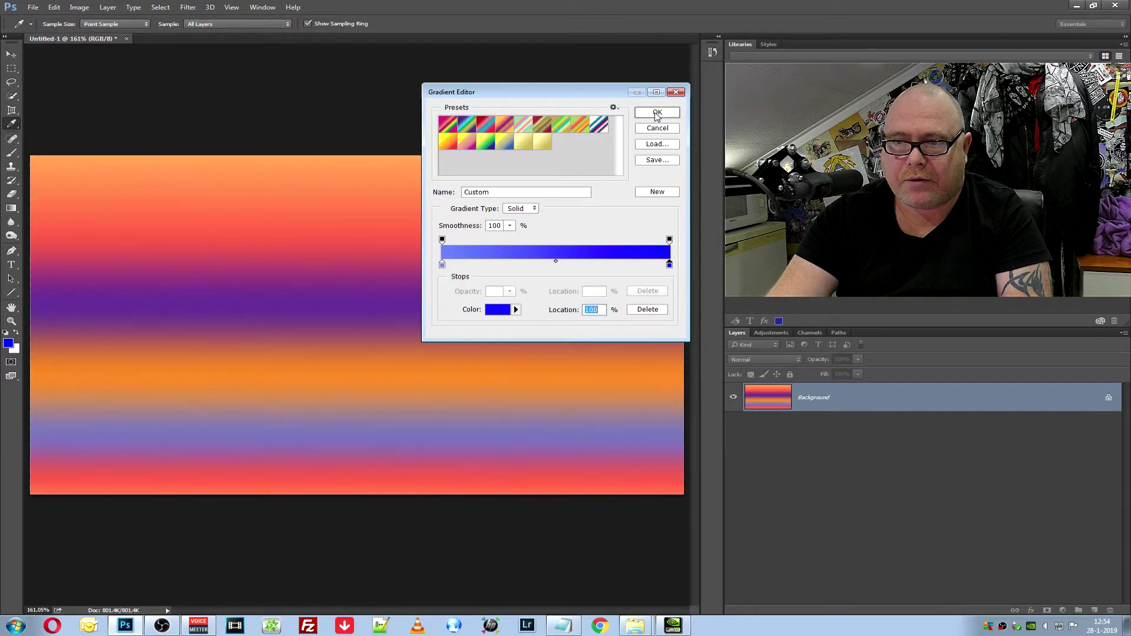
left_click(660, 115)
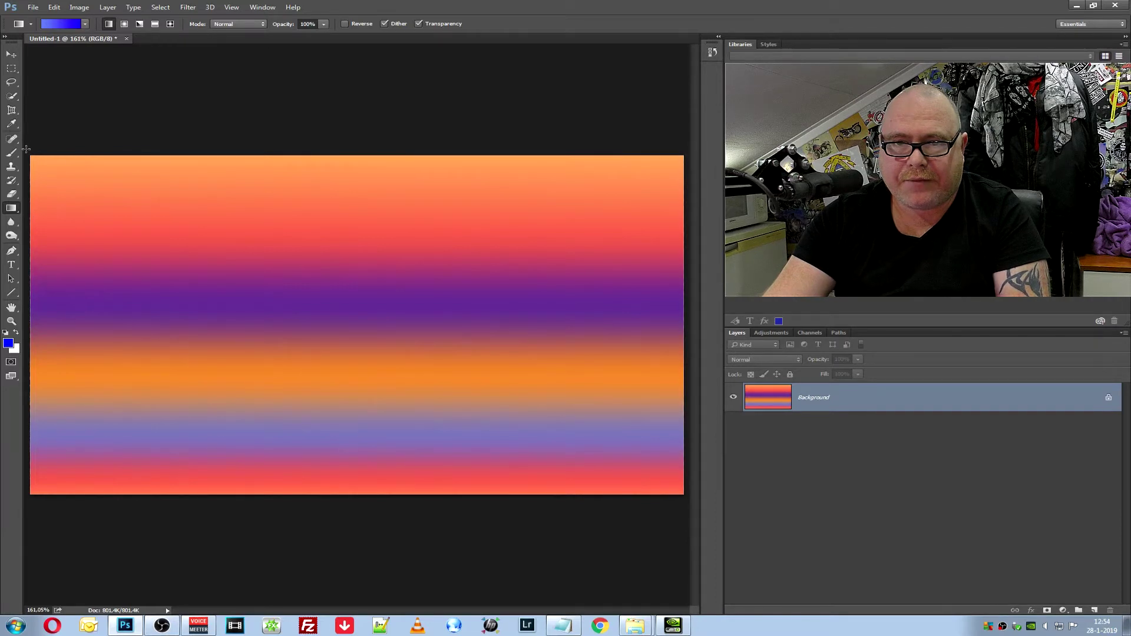
Drag the blue gradient diagonally from the canvas's top-left corner to its bottom-right
left_click_drag(27, 150, 719, 513)
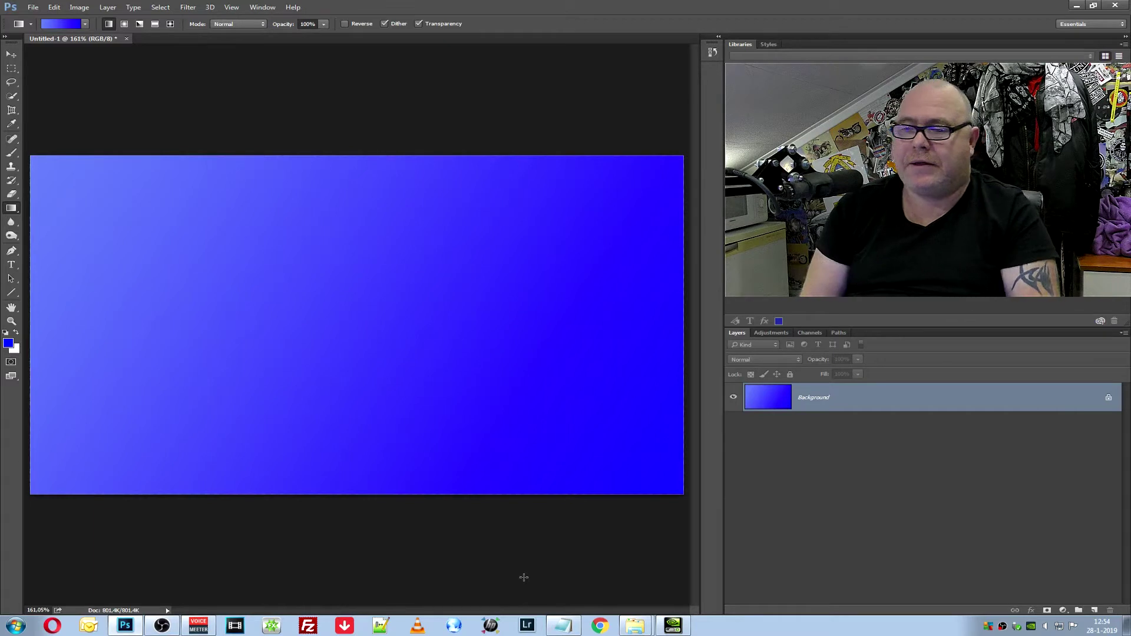
left_click(768, 334)
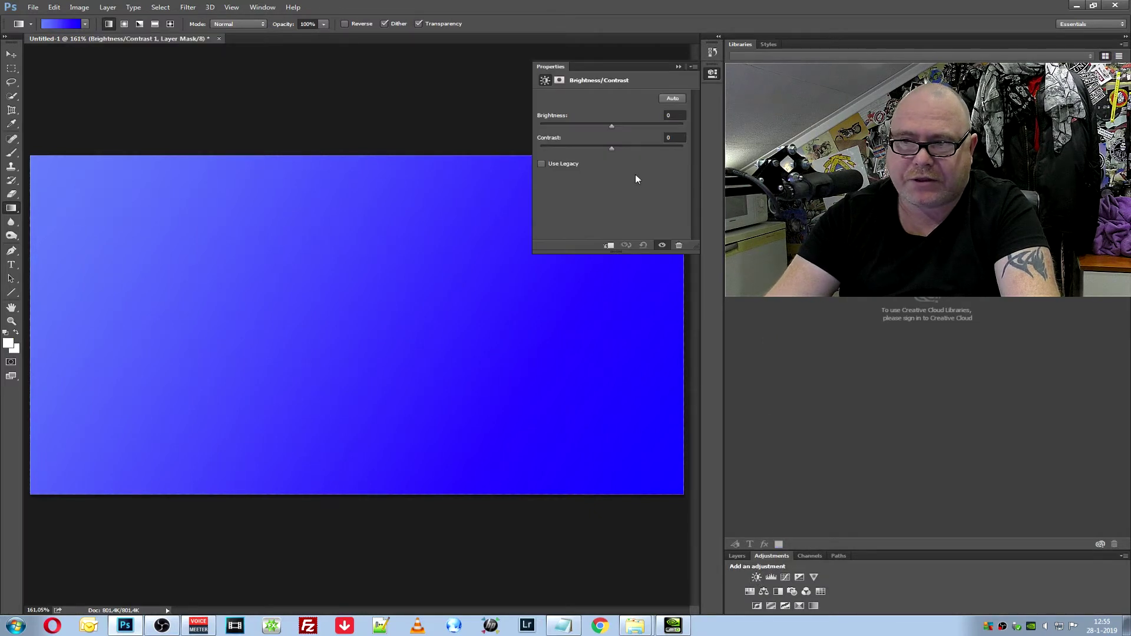
Raise the Brightness/Contrast layer's brightness and set its contrast to 32
mouse_move(613, 147)
left_mouse_down()
mouse_move(656, 148)
mouse_move(591, 132)
mouse_move(624, 133)
left_mouse_up()
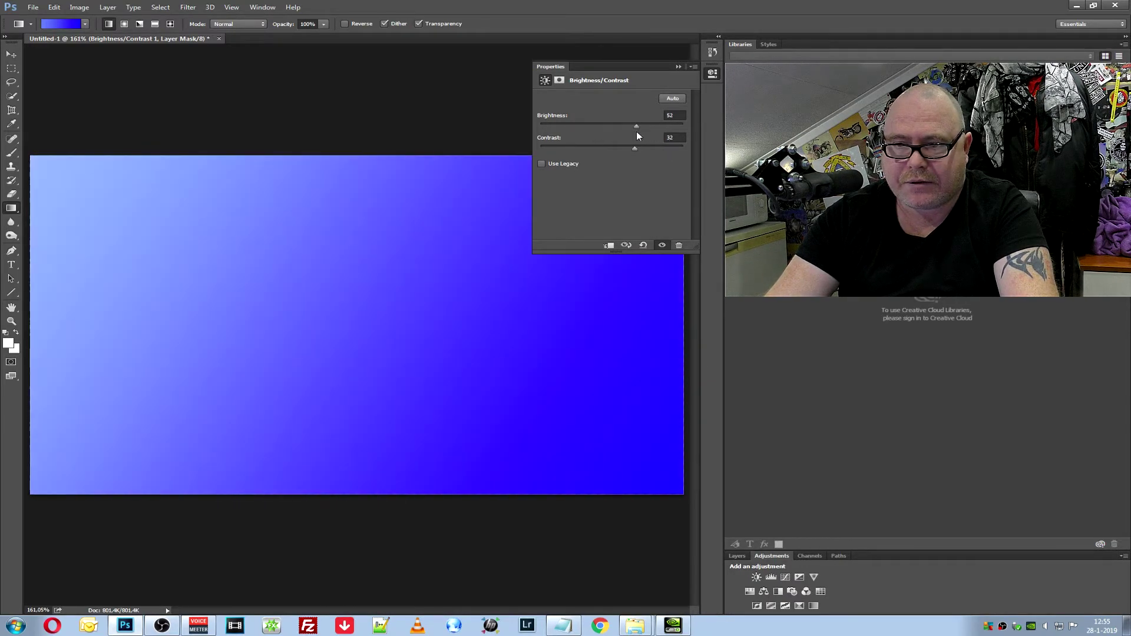
left_click(694, 66)
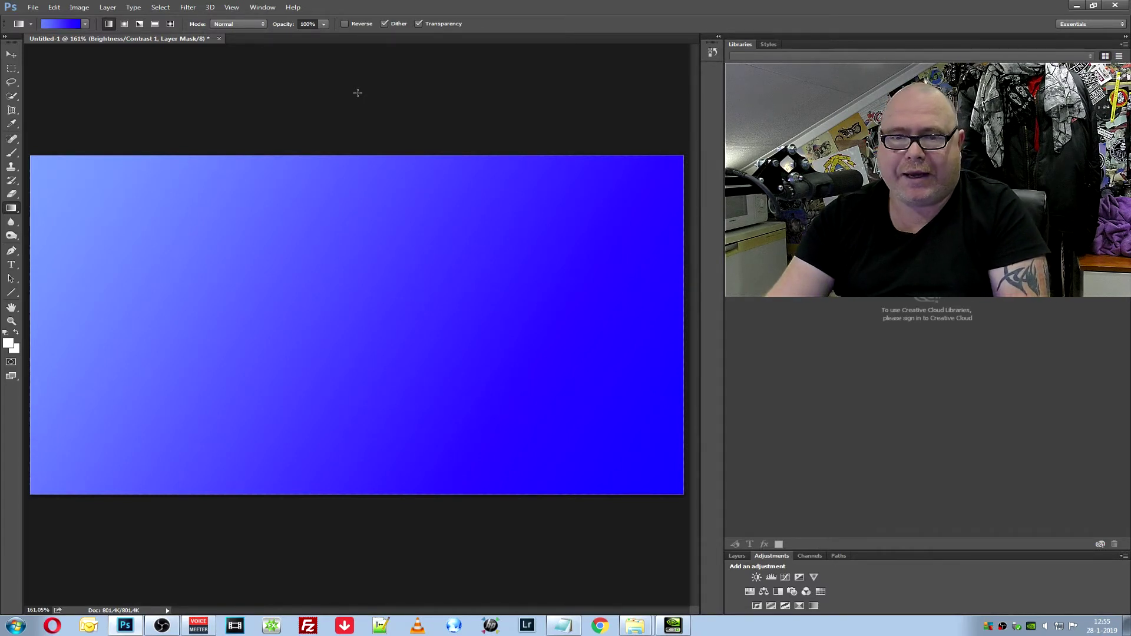
left_click(8, 343)
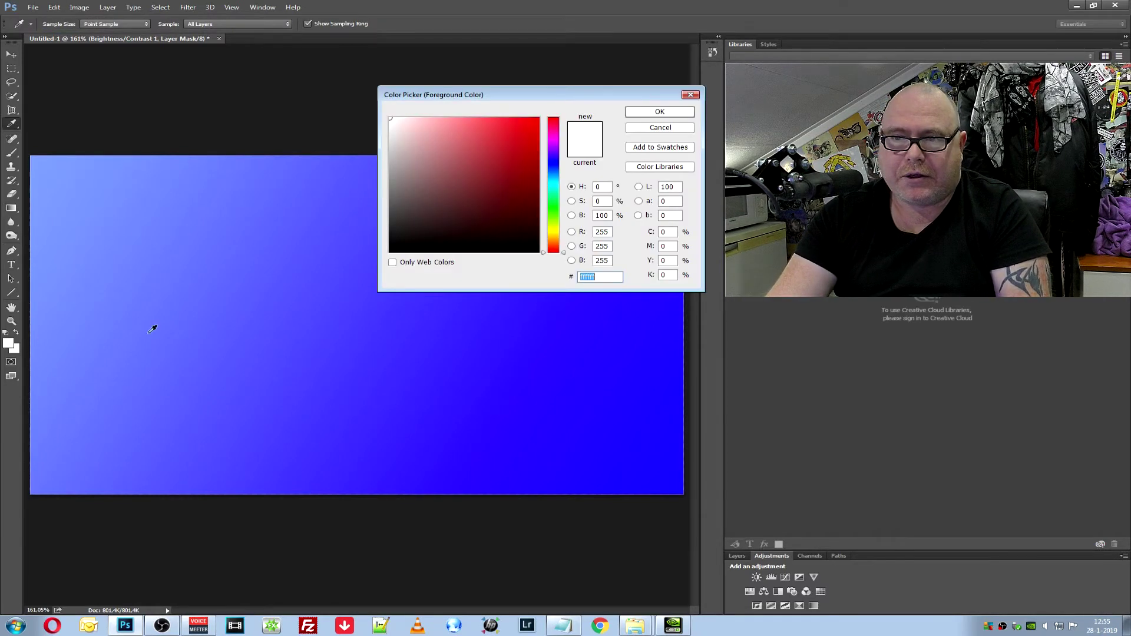
left_click(691, 95)
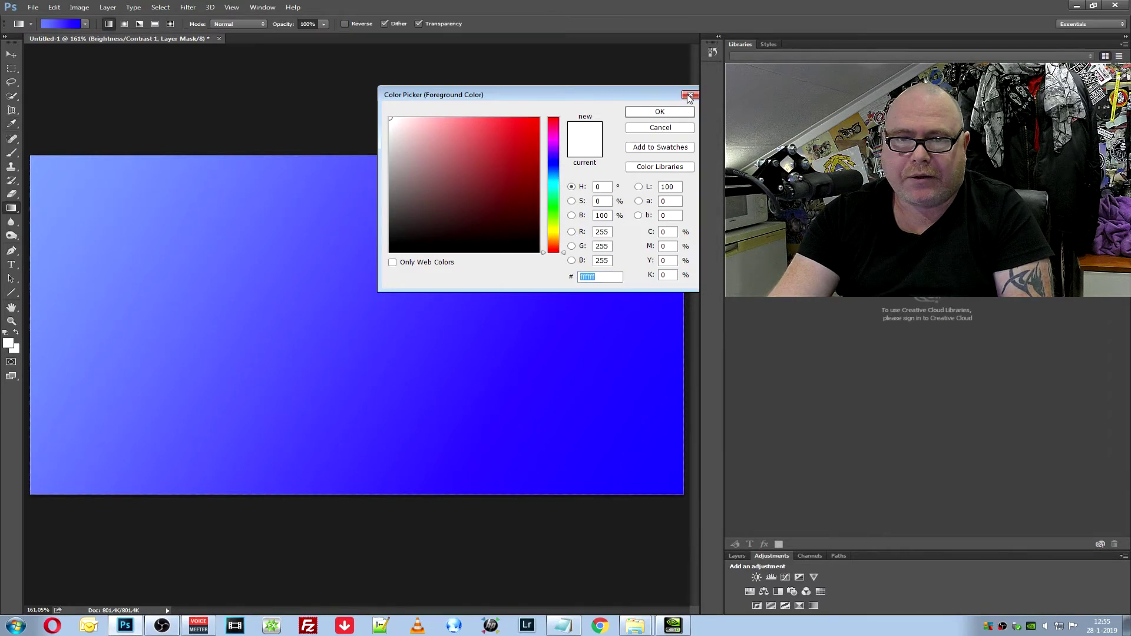
right_click(9, 211)
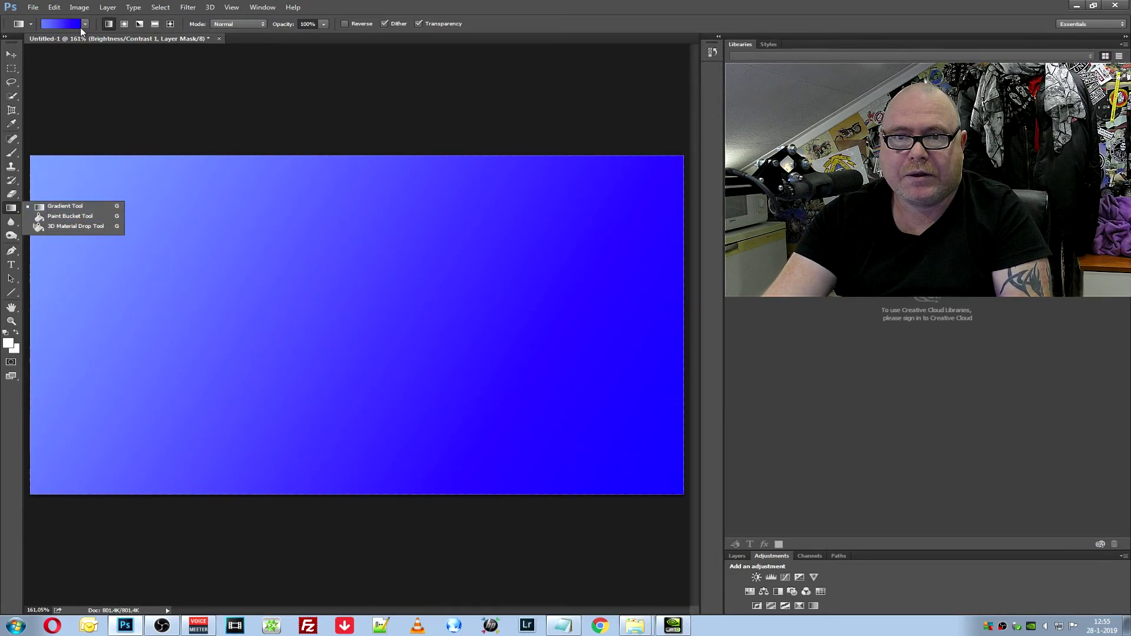
left_click(65, 24)
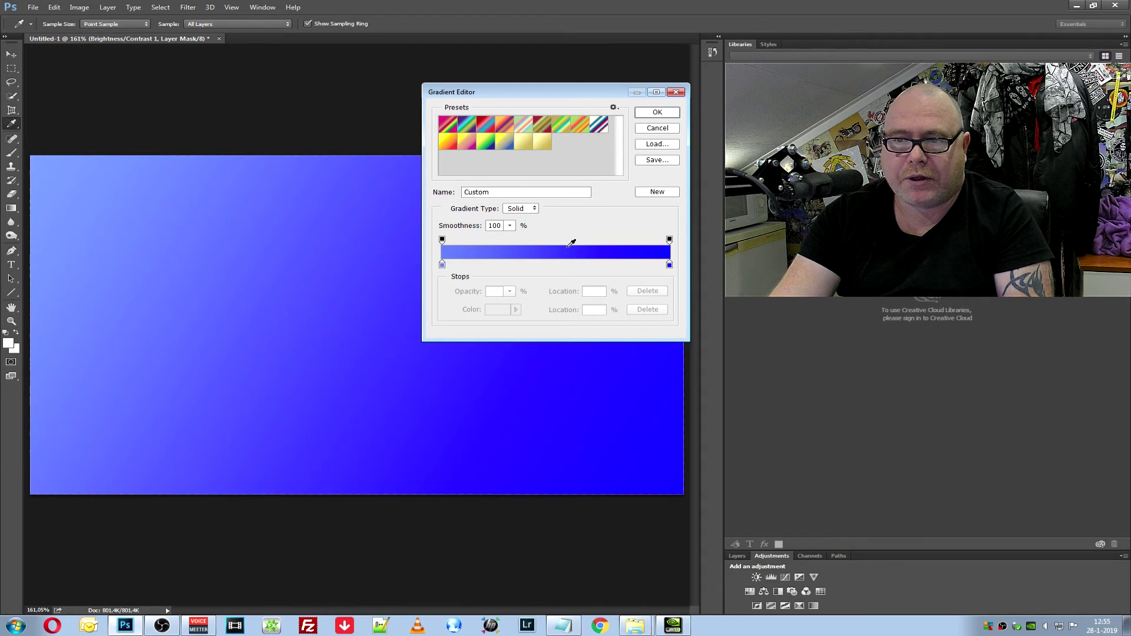
left_click(676, 92)
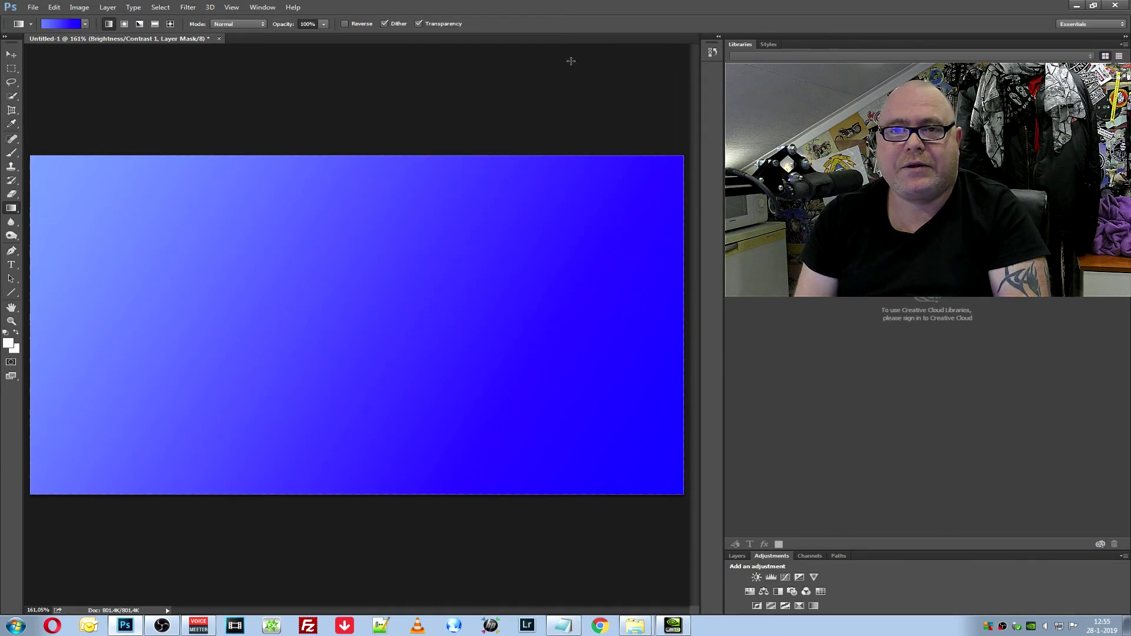